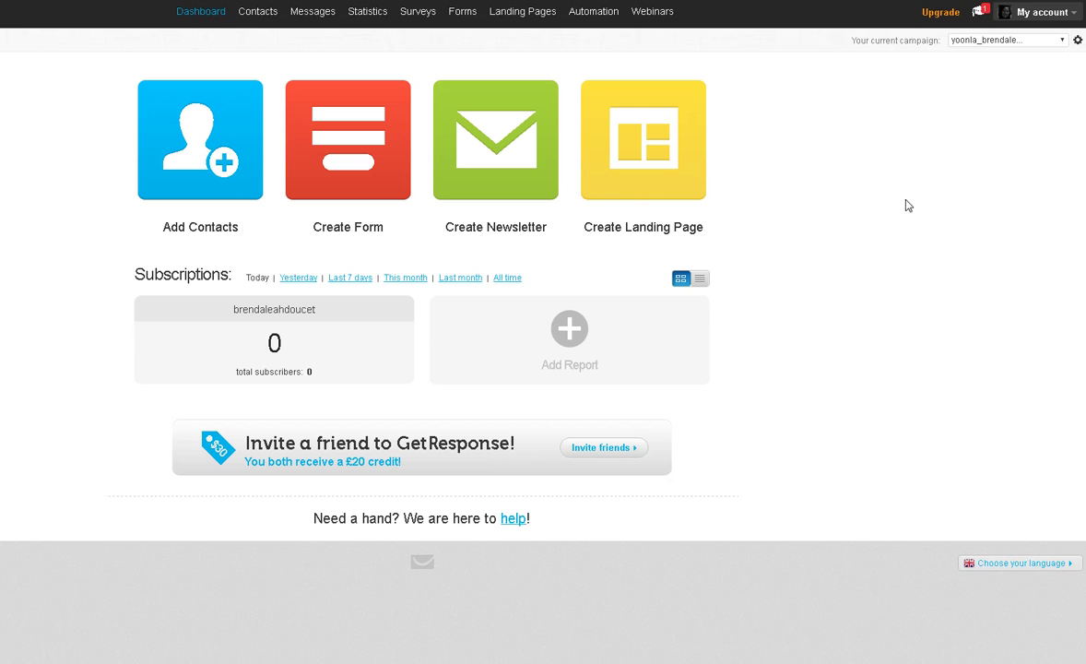
- Start a new landing page, filter templates to Opt-in Pages and choose the Circles template
{"action": "left_click", "coordinate": [645, 141]}
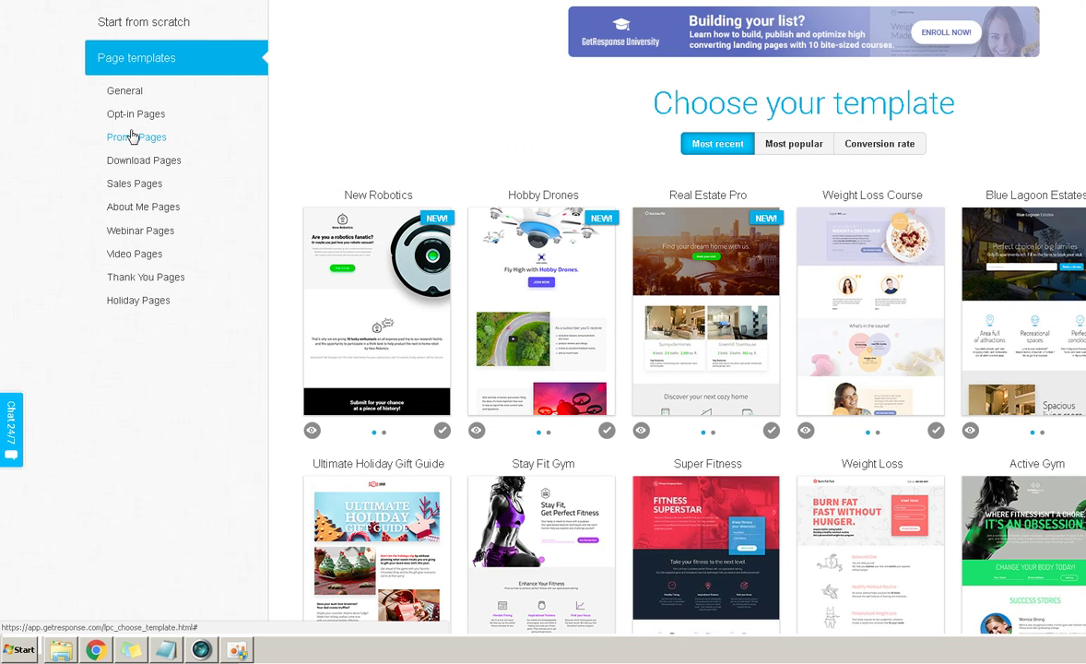
{"action": "left_click", "coordinate": [91, 153]}
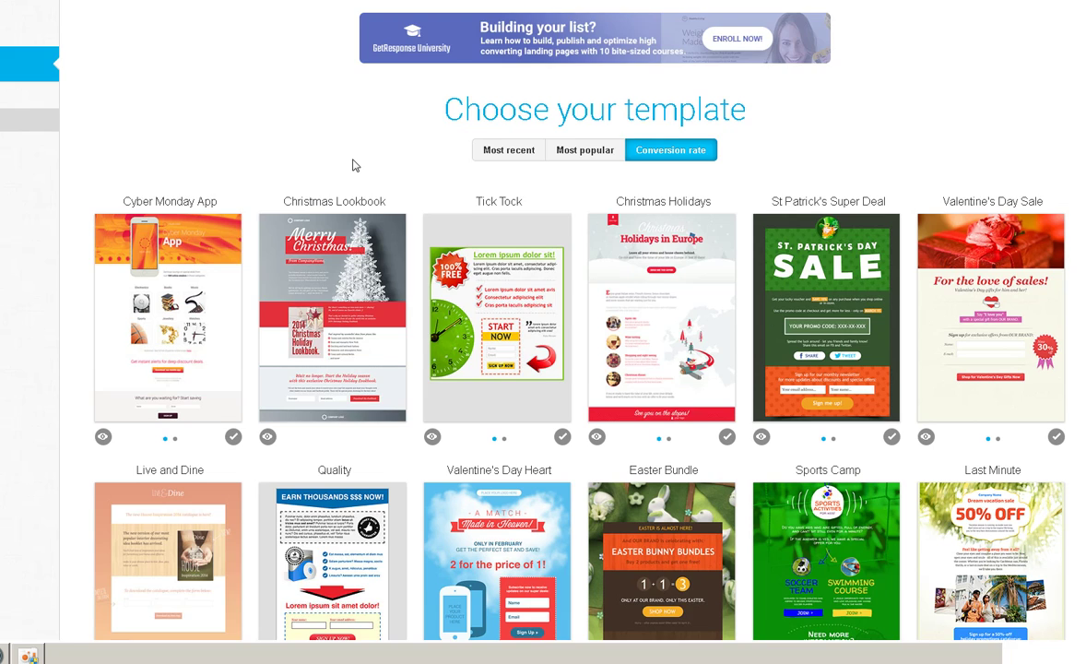
{"action": "scroll", "coordinate": [353, 163], "scroll_direction": "down", "scroll_amount": 5}
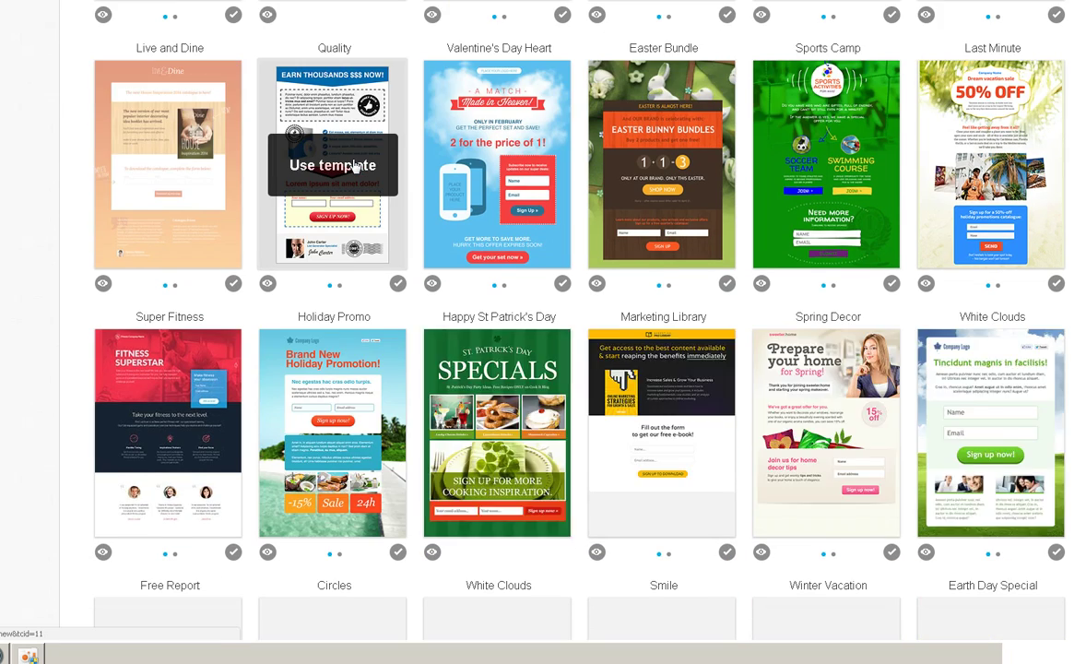
{"action": "scroll", "coordinate": [353, 165], "scroll_direction": "down", "scroll_amount": 5}
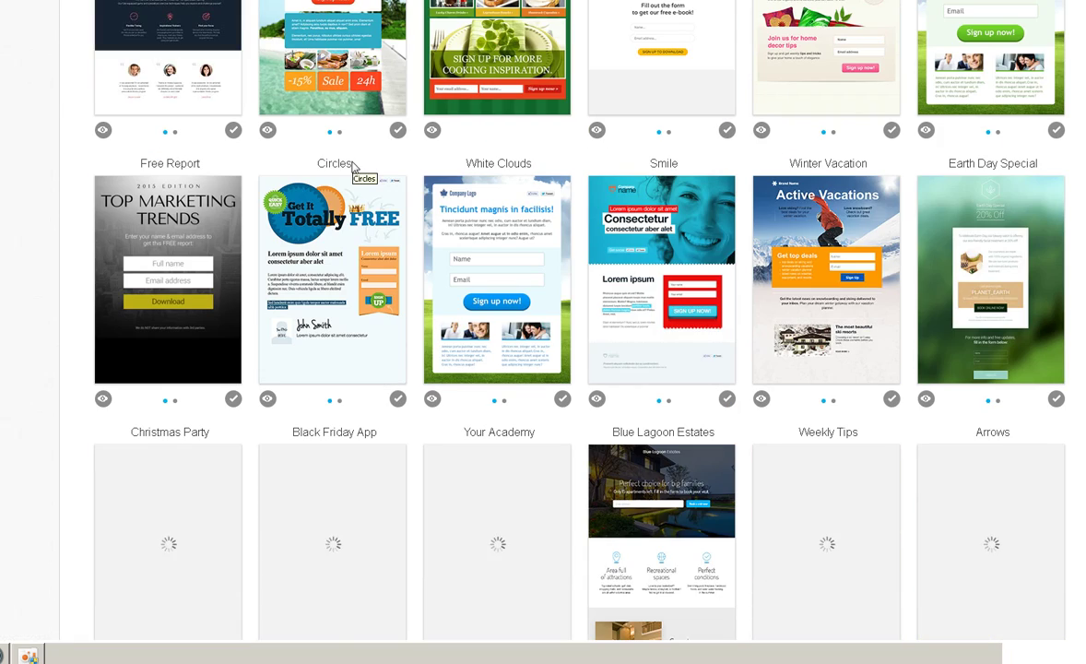
{"action": "mouse_move", "coordinate": [327, 261]}
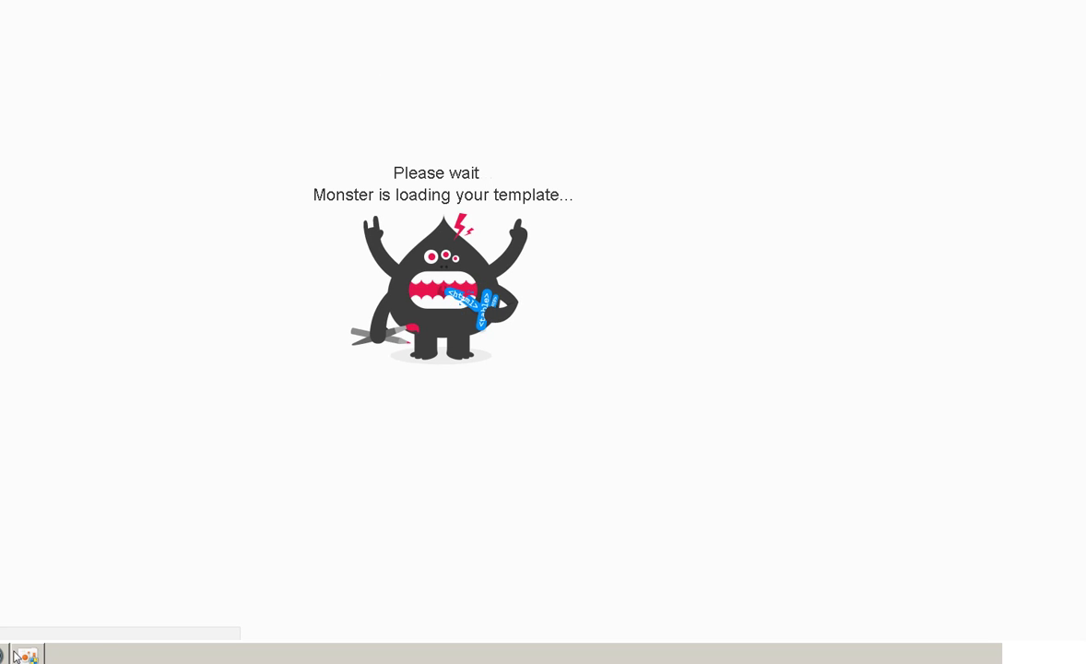
{"action": "key", "text": "alt+Tab"}
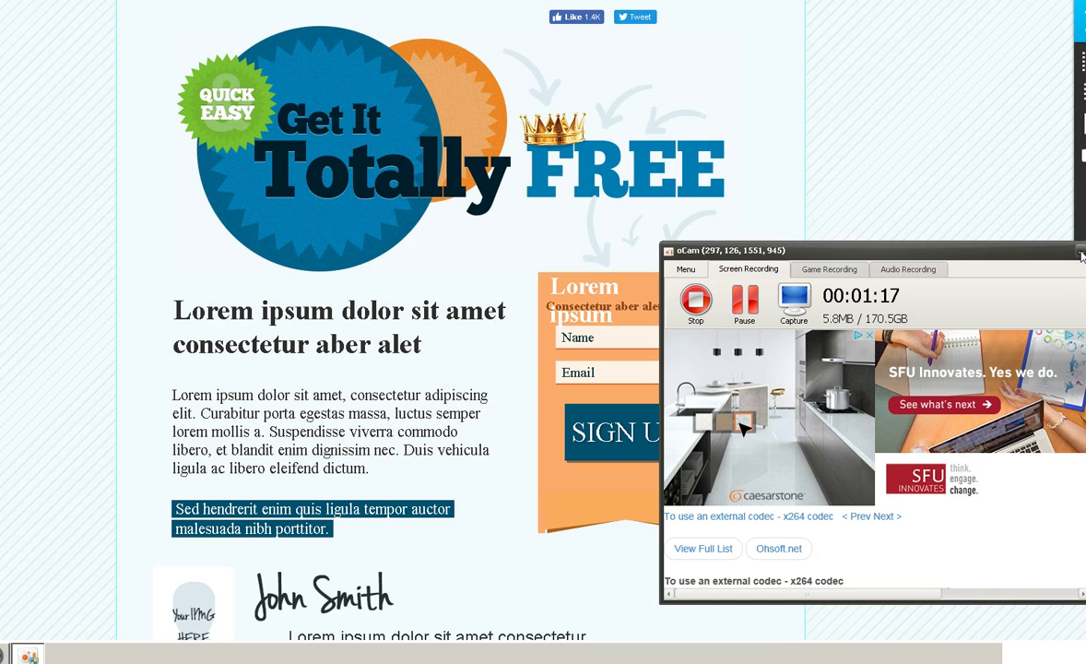
- Delete the left column's placeholder heading, paragraph, Sed hendrerit block and the emptied container
{"action": "left_click", "coordinate": [916, 198]}
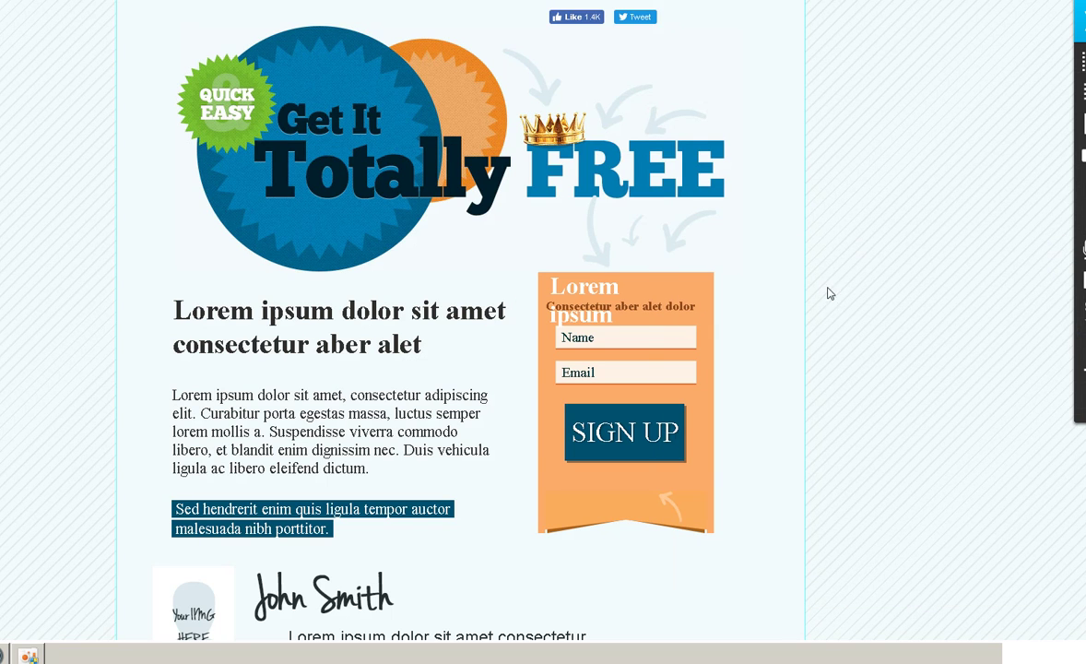
{"action": "left_click", "coordinate": [342, 331]}
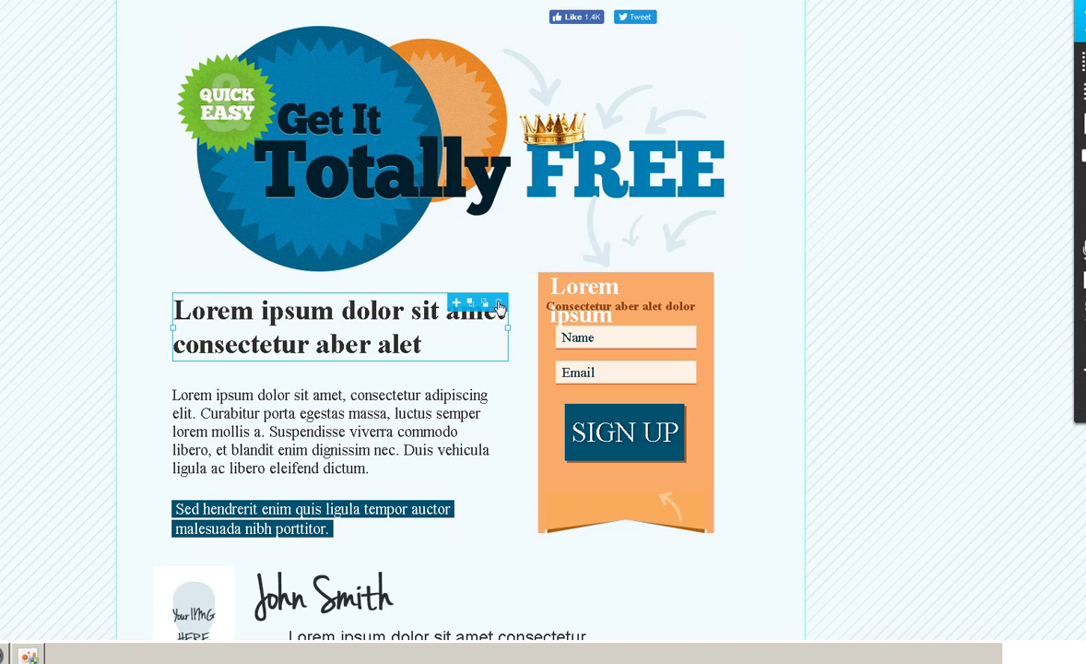
{"action": "left_click", "coordinate": [499, 304]}
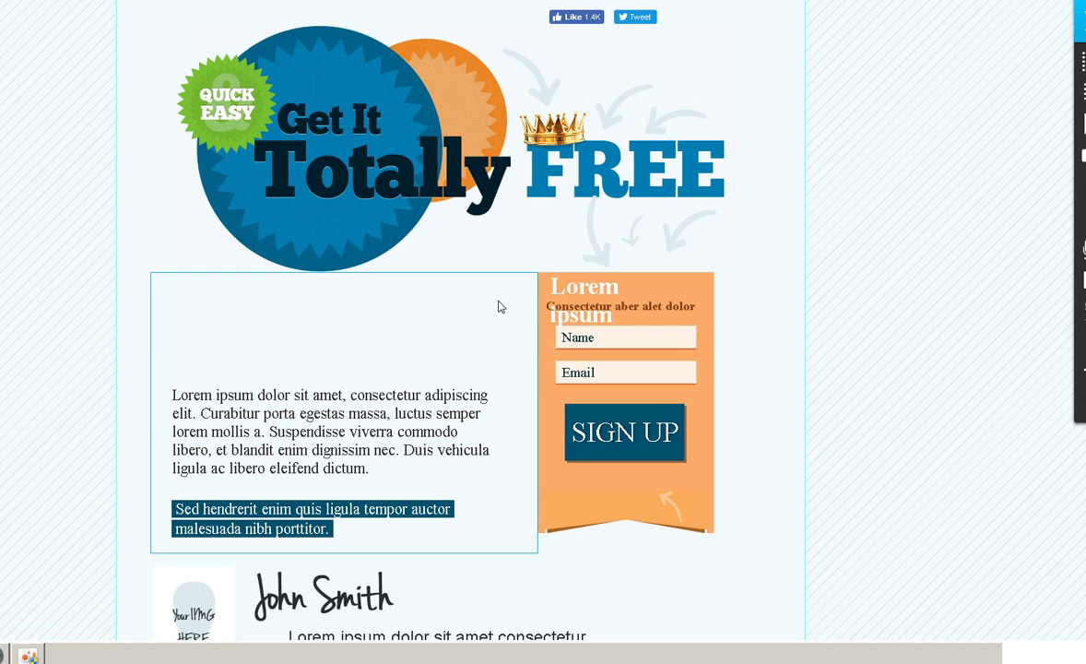
{"action": "left_click", "coordinate": [318, 420]}
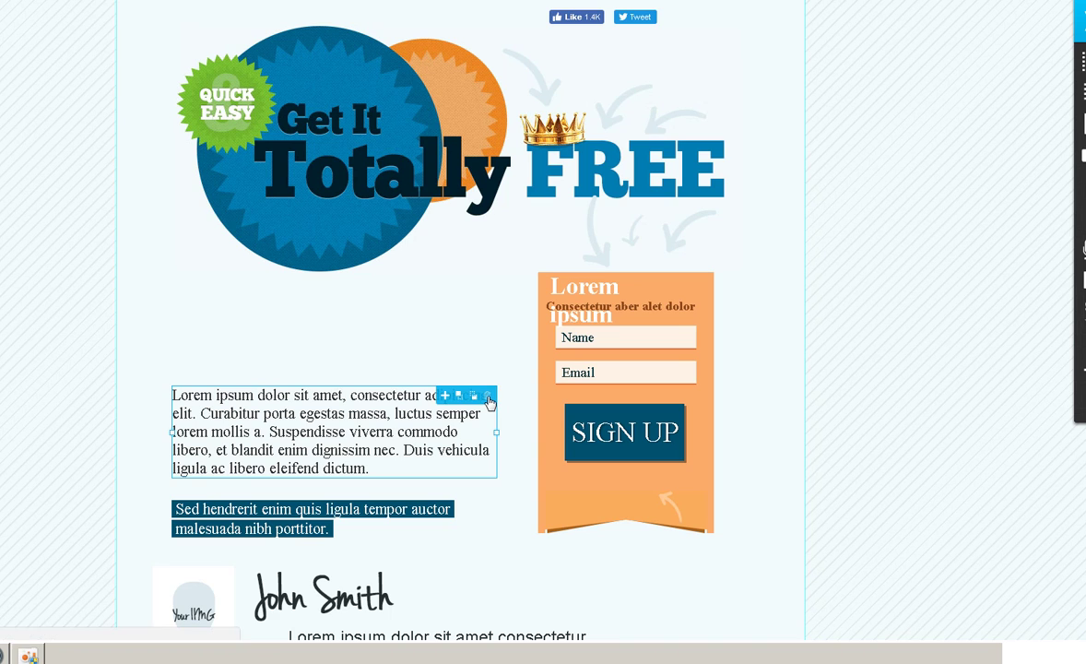
{"action": "left_click", "coordinate": [488, 396]}
{"action": "left_click", "coordinate": [406, 514]}
{"action": "left_click", "coordinate": [483, 510]}
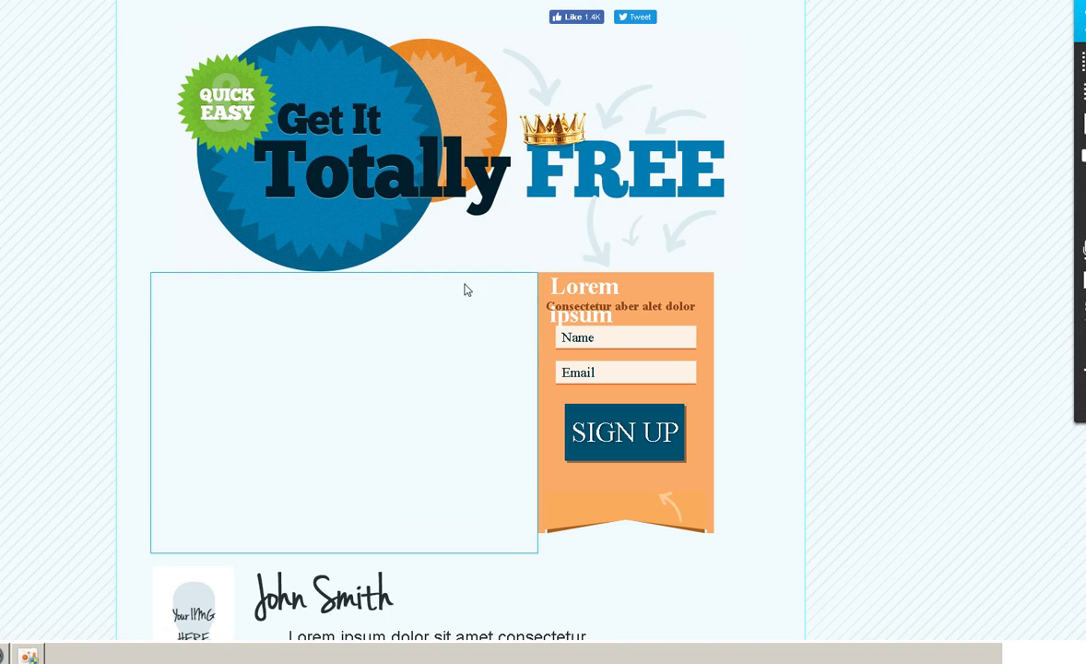
{"action": "left_click", "coordinate": [533, 286]}
{"action": "left_click", "coordinate": [530, 283]}
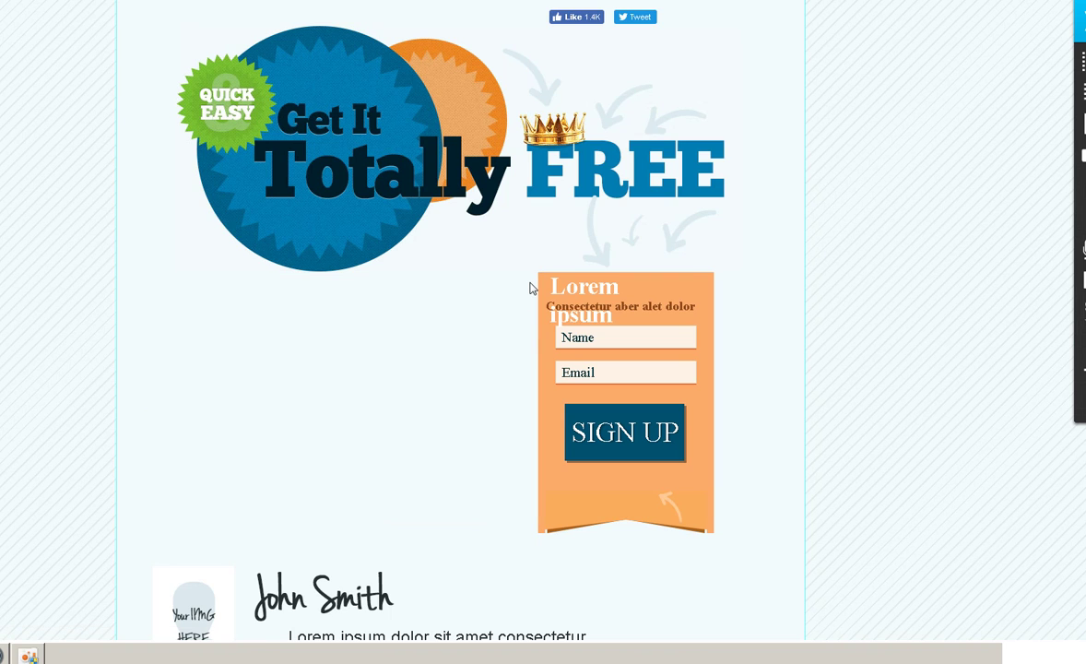
- Delete the Lorem ipsum title and subtitle above the form, then start editing the SIGN UP button
{"action": "left_click", "coordinate": [545, 281]}
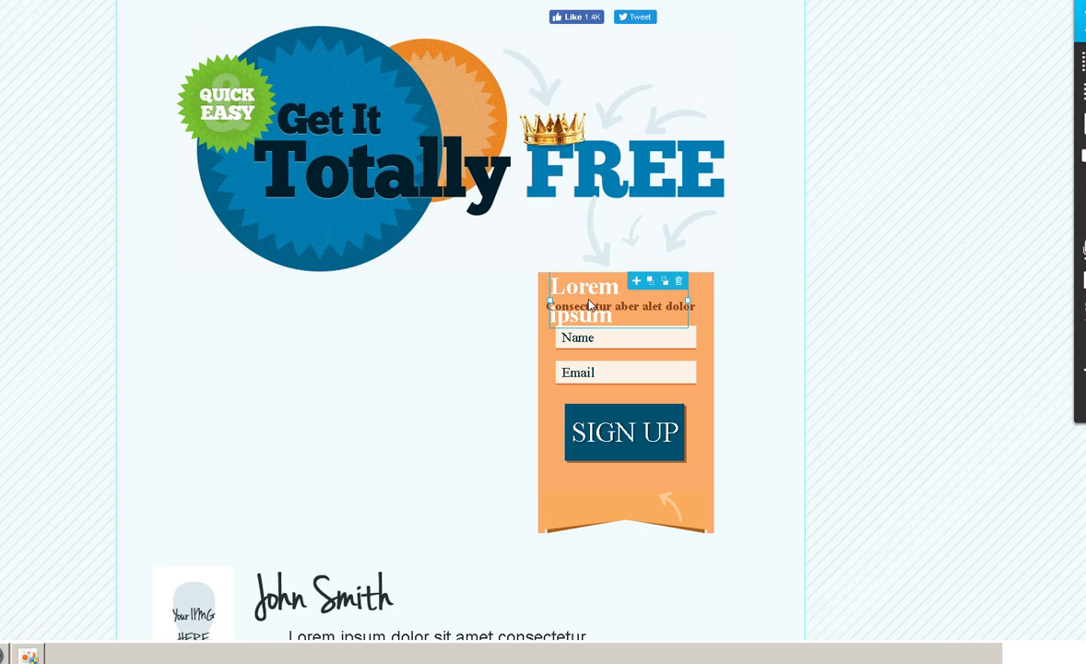
{"action": "left_click", "coordinate": [682, 284]}
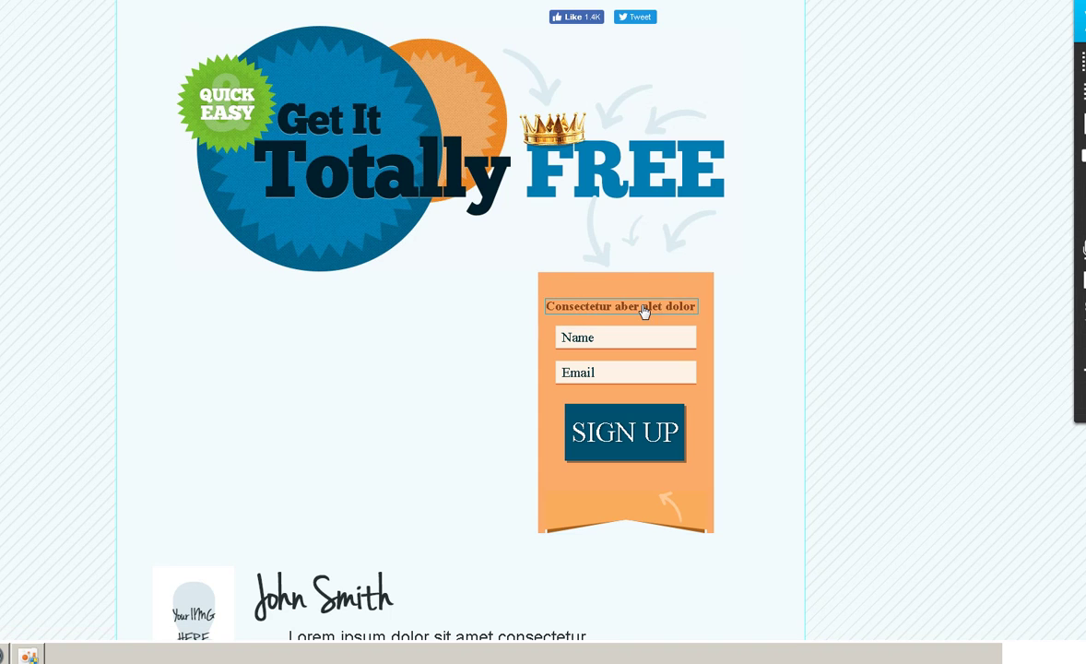
{"action": "left_click", "coordinate": [644, 309]}
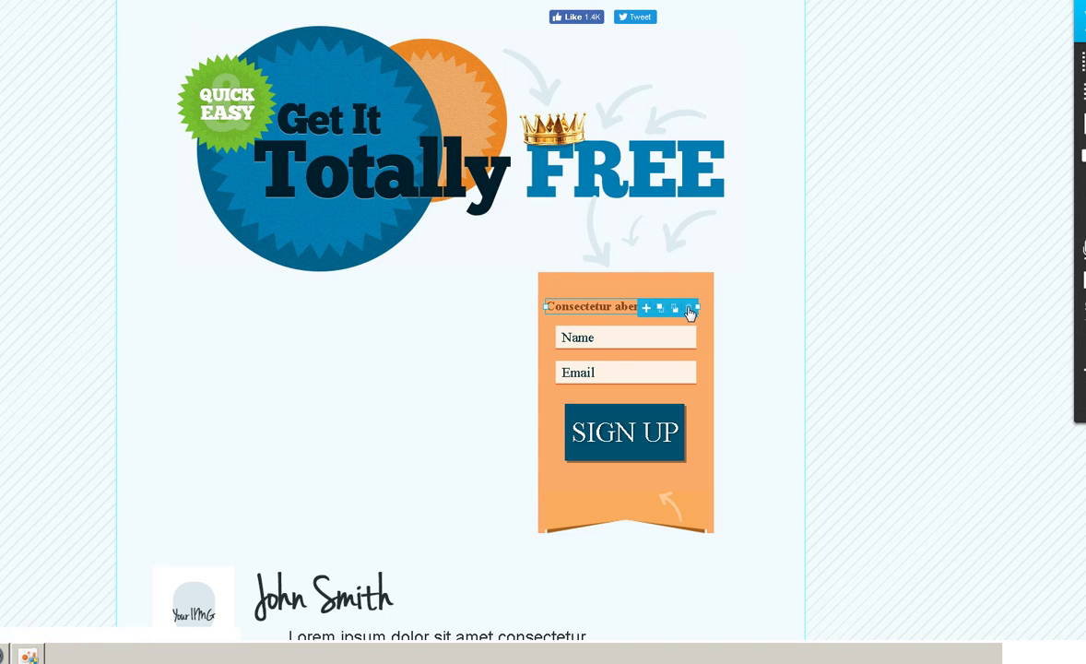
{"action": "left_click", "coordinate": [690, 311]}
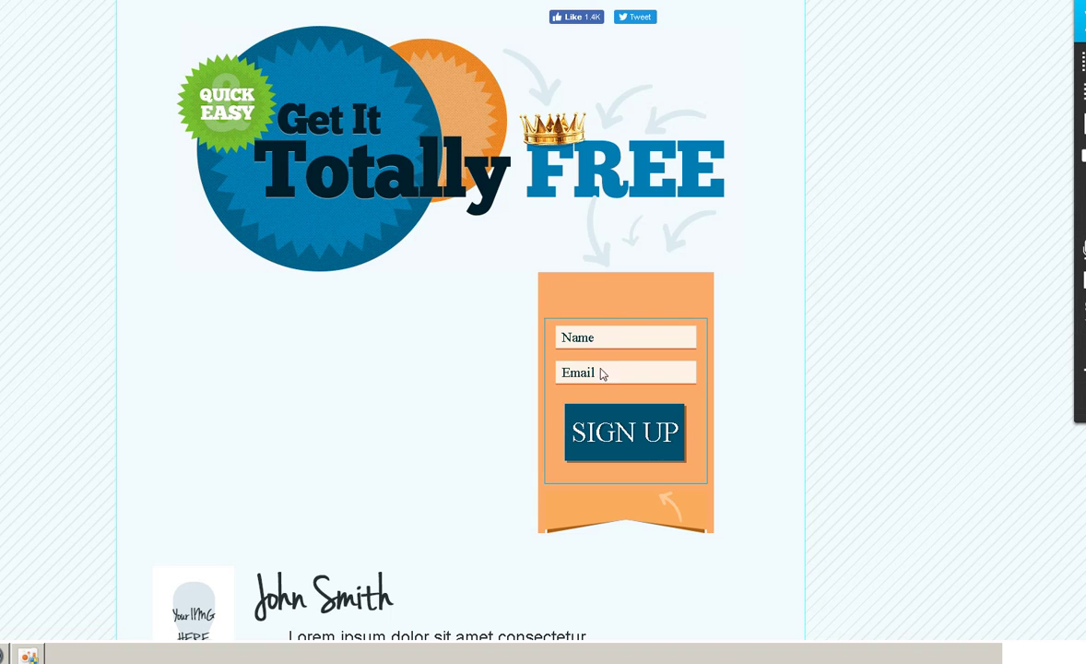
{"action": "left_click", "coordinate": [618, 439]}
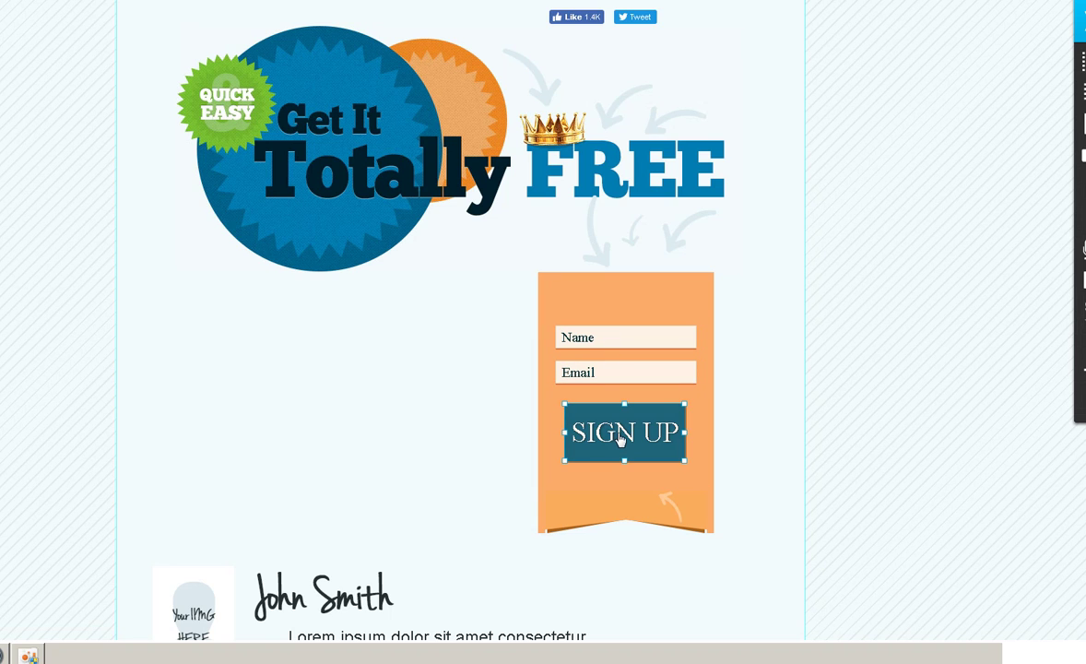
{"action": "double_click", "coordinate": [619, 439]}
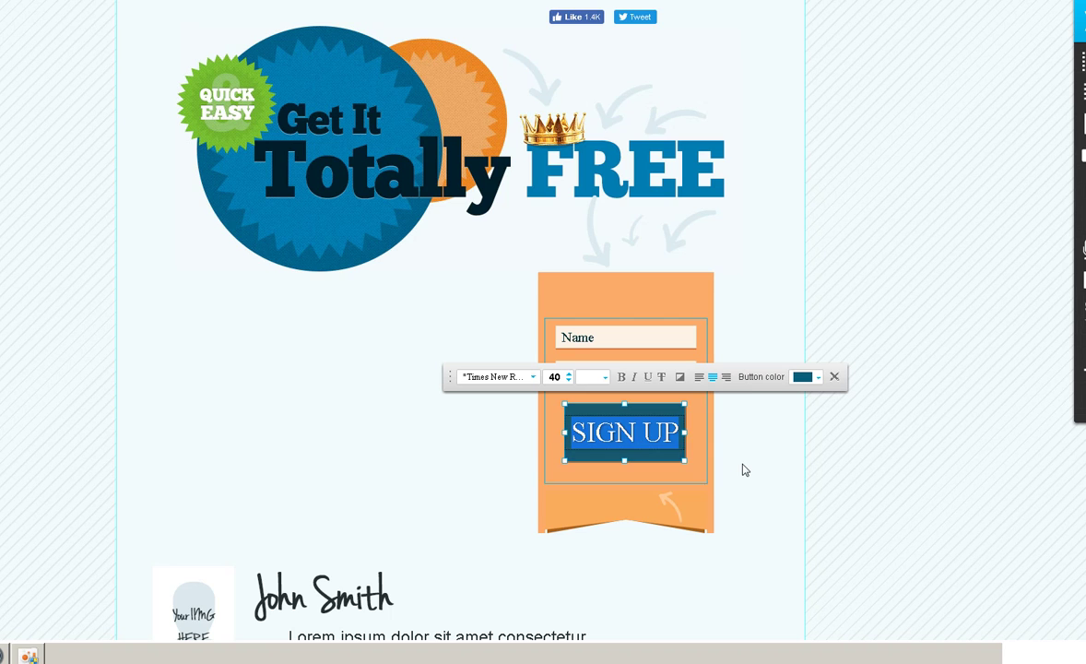
- Remove the signature image and Lorem ipsum caption, then add a Text element to the left column
{"action": "left_click", "coordinate": [382, 429]}
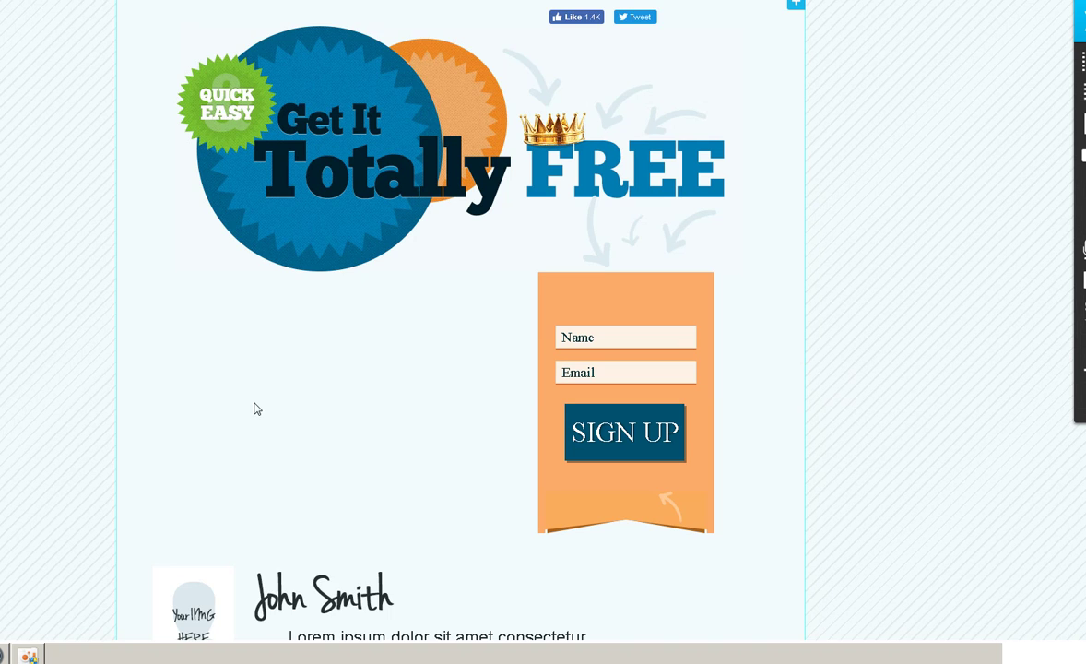
{"action": "scroll", "coordinate": [255, 409], "scroll_direction": "down", "scroll_amount": 3}
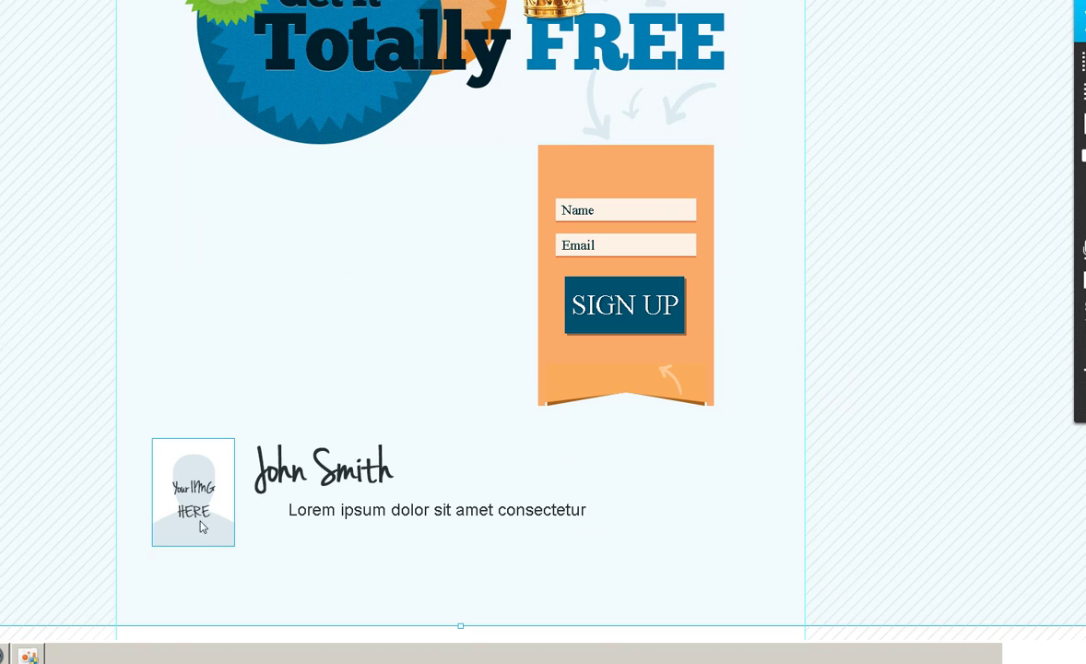
{"action": "left_click", "coordinate": [393, 469]}
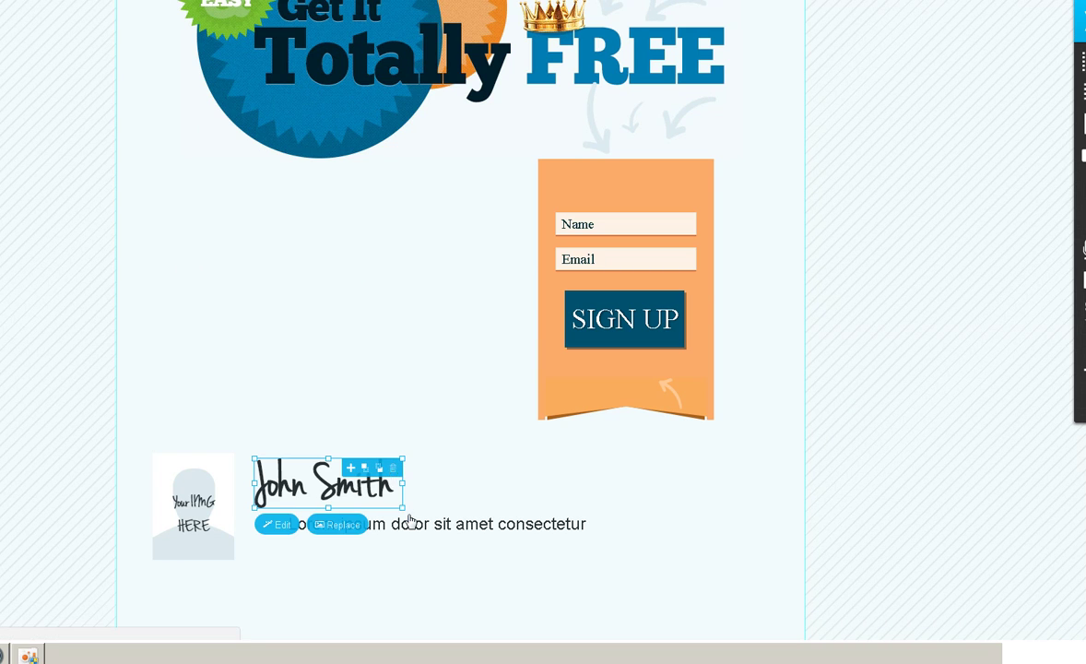
{"action": "key", "text": "Delete"}
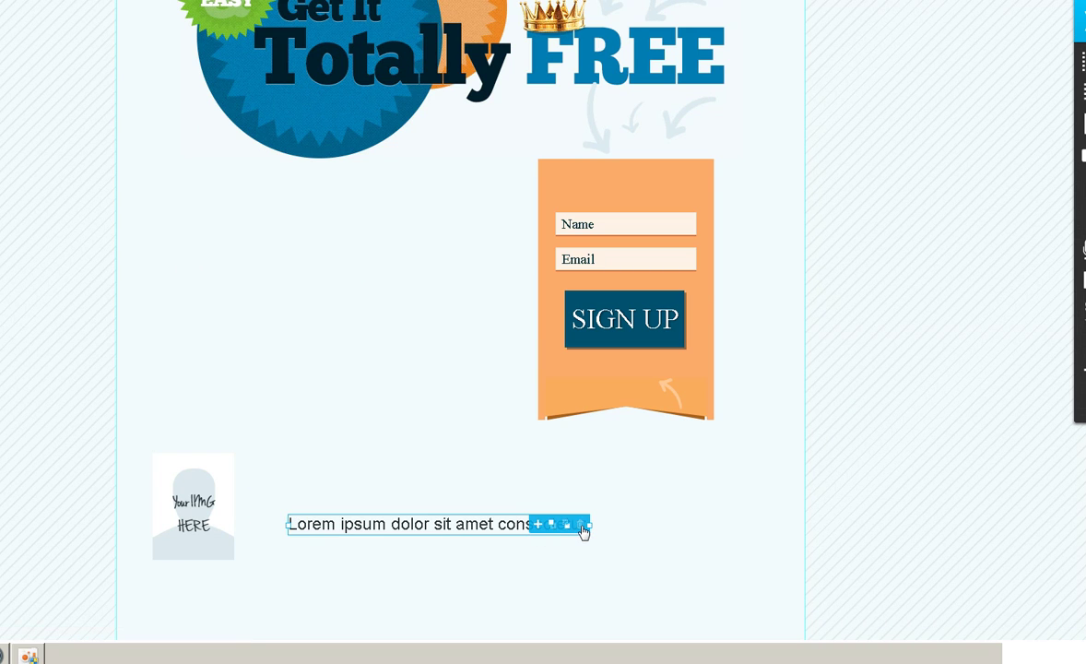
{"action": "left_click", "coordinate": [582, 526]}
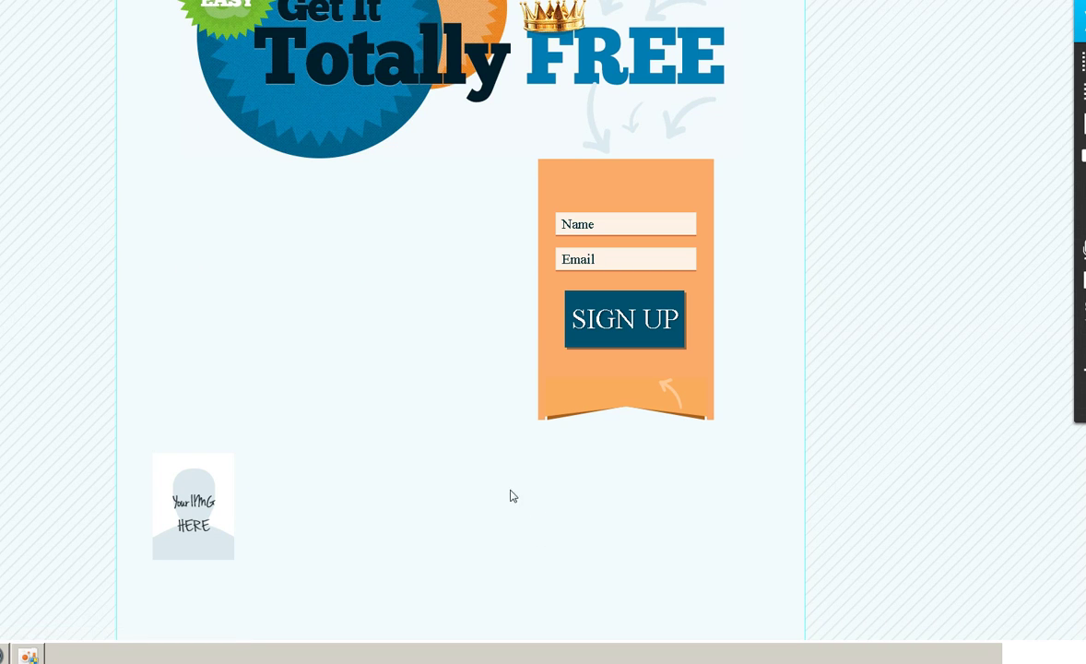
{"action": "scroll", "coordinate": [466, 465], "scroll_direction": "up", "scroll_amount": 1}
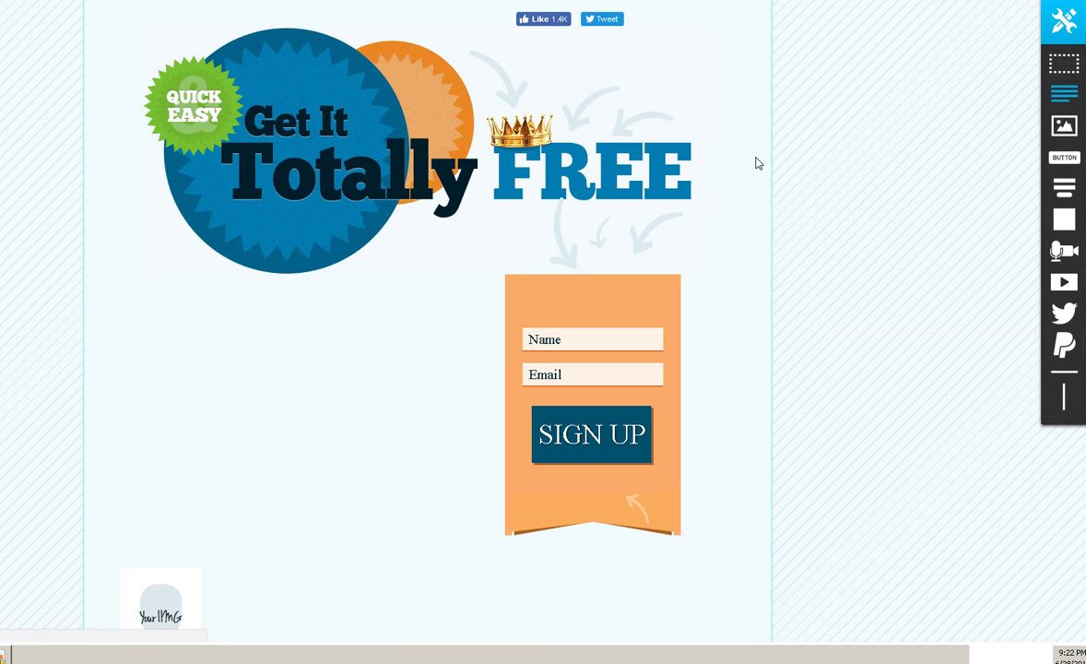
{"action": "left_click_drag", "start_coordinate": [756, 163], "coordinate": [402, 354]}
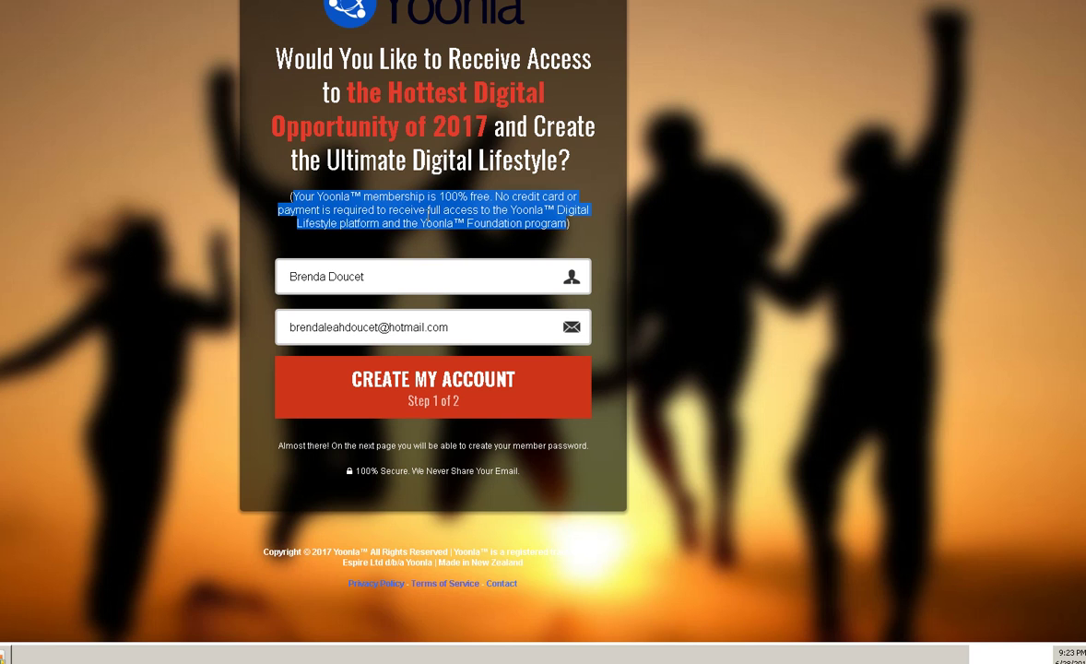
- Select the Yoonla free-membership disclaimer paragraph, starting from the word 'Your'
{"action": "left_click", "coordinate": [432, 214]}
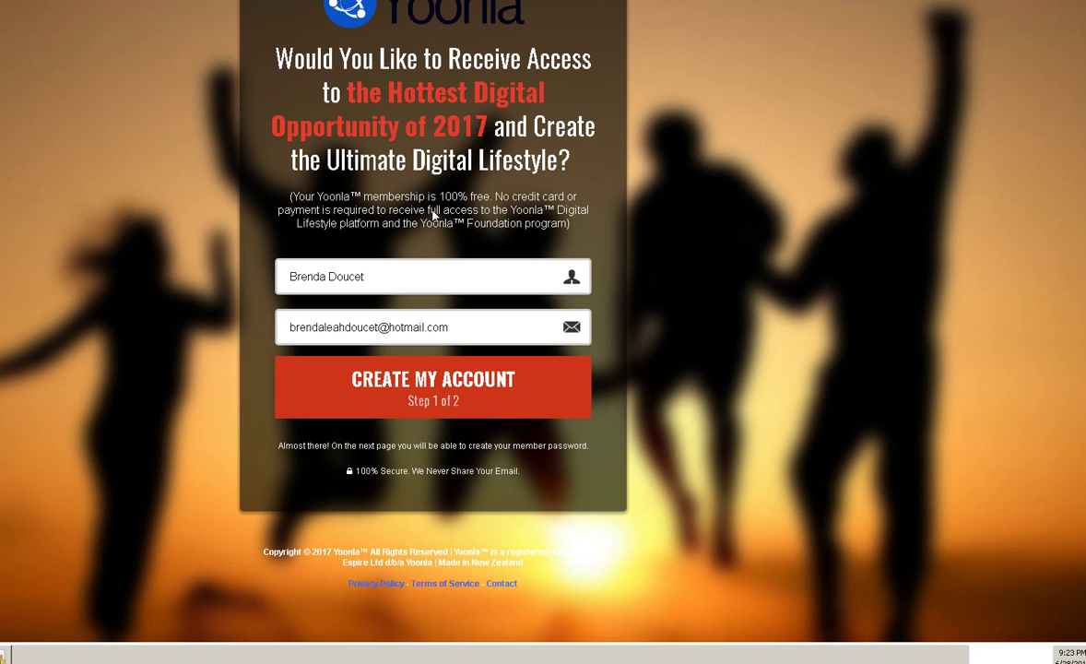
{"action": "double_click", "coordinate": [300, 195]}
{"action": "left_click_drag", "start_coordinate": [294, 195], "coordinate": [560, 232]}
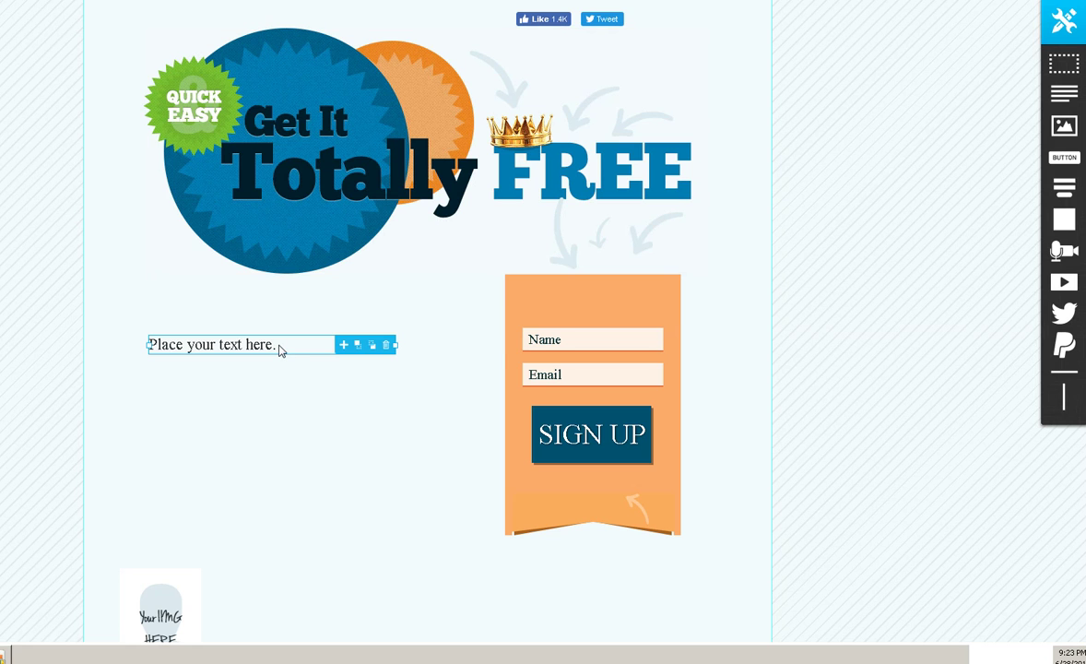
- Clear the 'Place your text here.' placeholder from the new left-column text box
{"action": "left_click", "coordinate": [279, 350]}
{"action": "double_click", "coordinate": [279, 348]}
{"action": "left_click", "coordinate": [280, 346]}
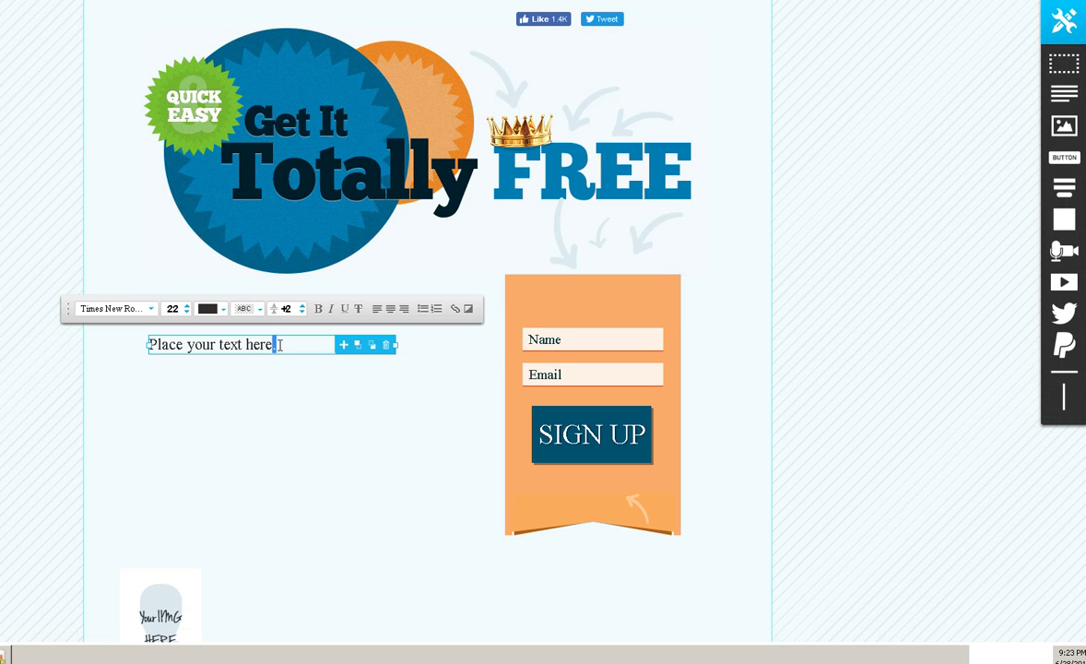
{"action": "double_click", "coordinate": [279, 344]}
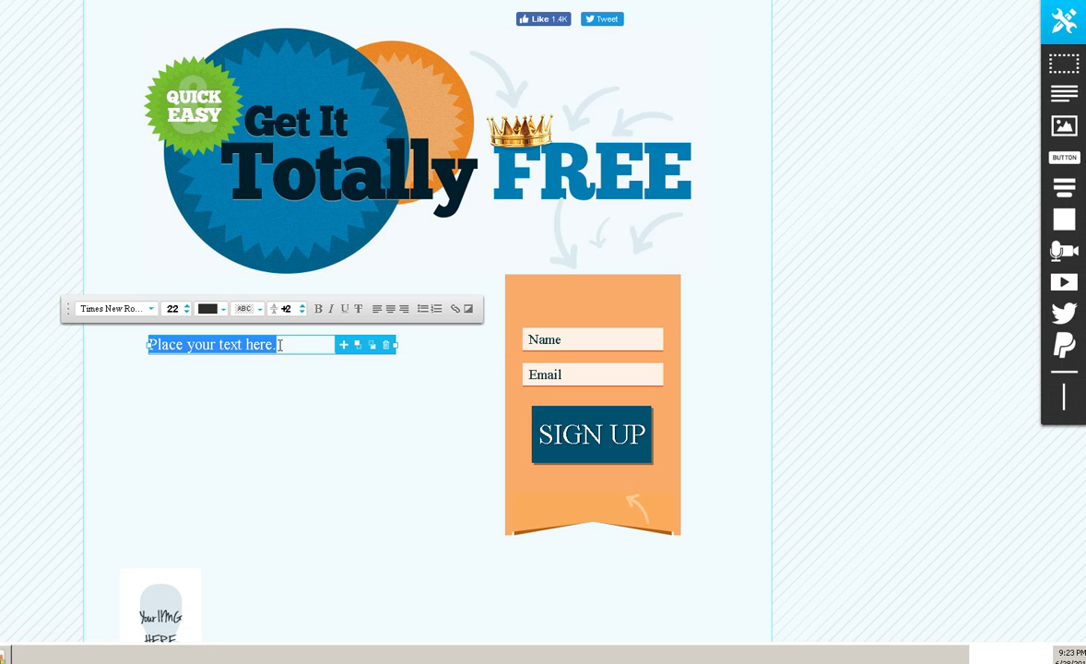
{"action": "key", "text": "BackSpace"}
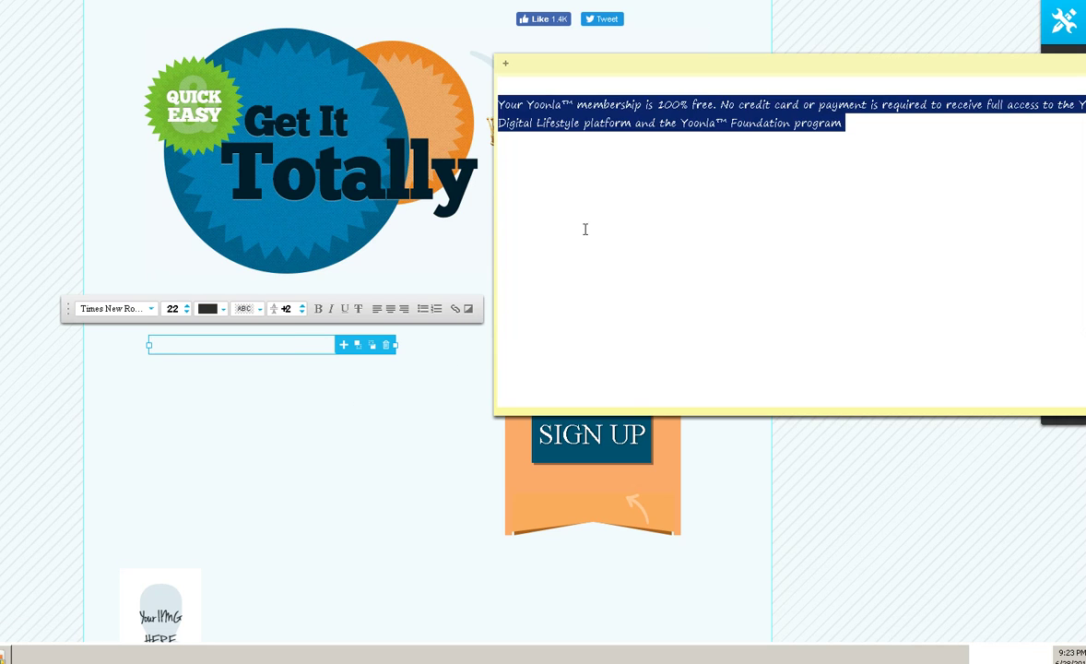
- Copy the full Yoonla membership paragraph from the sticky note and close the note
{"action": "left_click", "coordinate": [674, 186]}
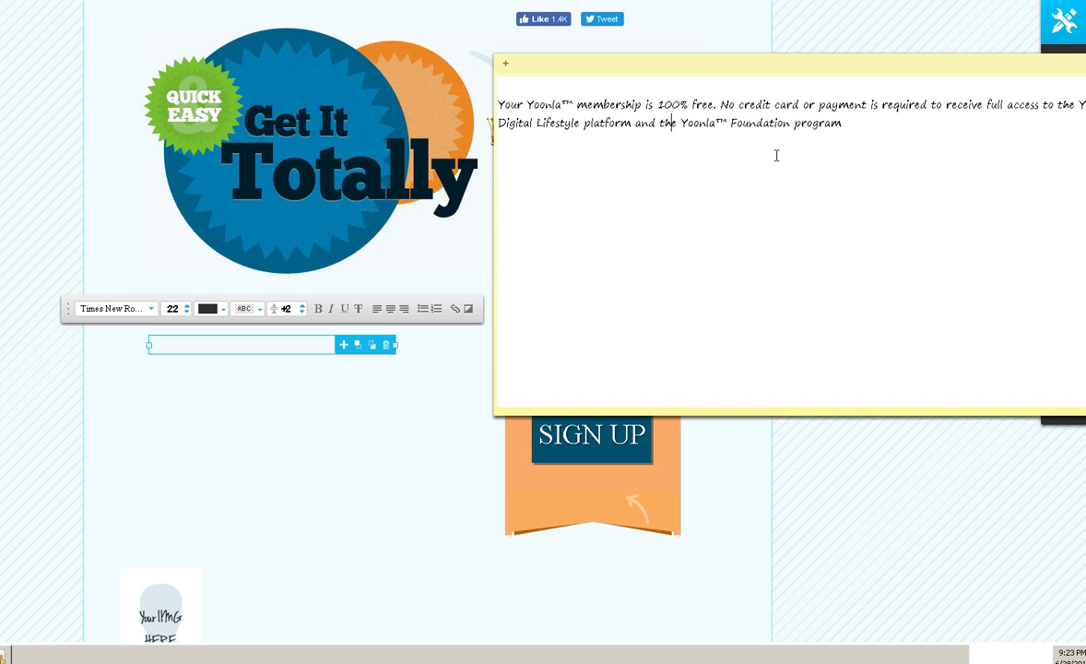
{"action": "triple_click", "coordinate": [499, 104]}
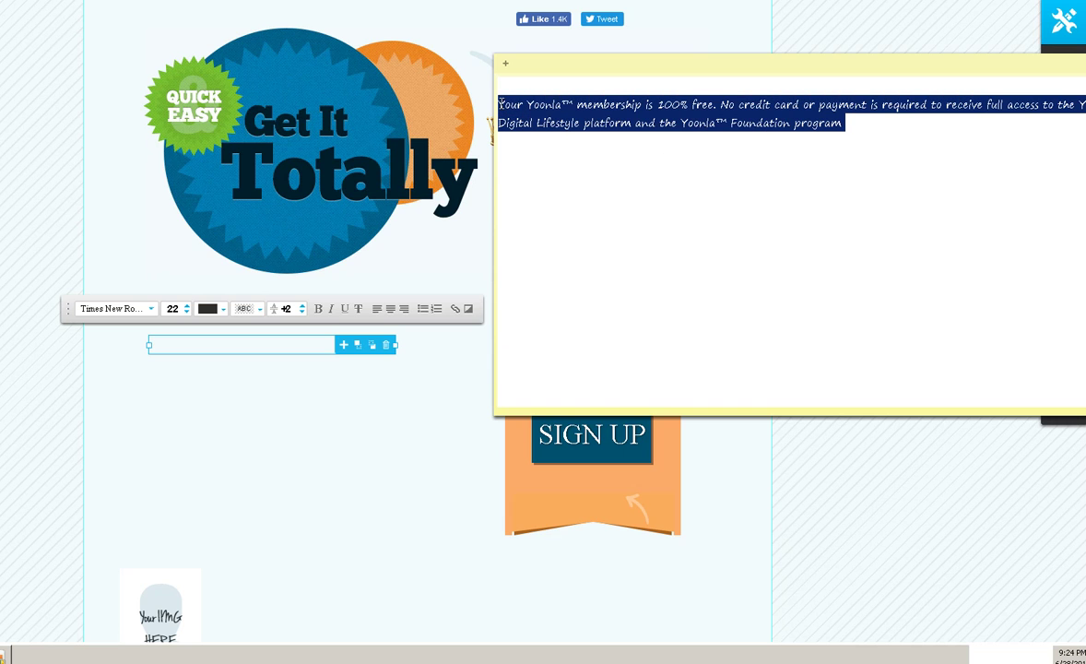
{"action": "right_click", "coordinate": [663, 113]}
{"action": "left_click", "coordinate": [673, 135]}
{"action": "left_click", "coordinate": [177, 342]}
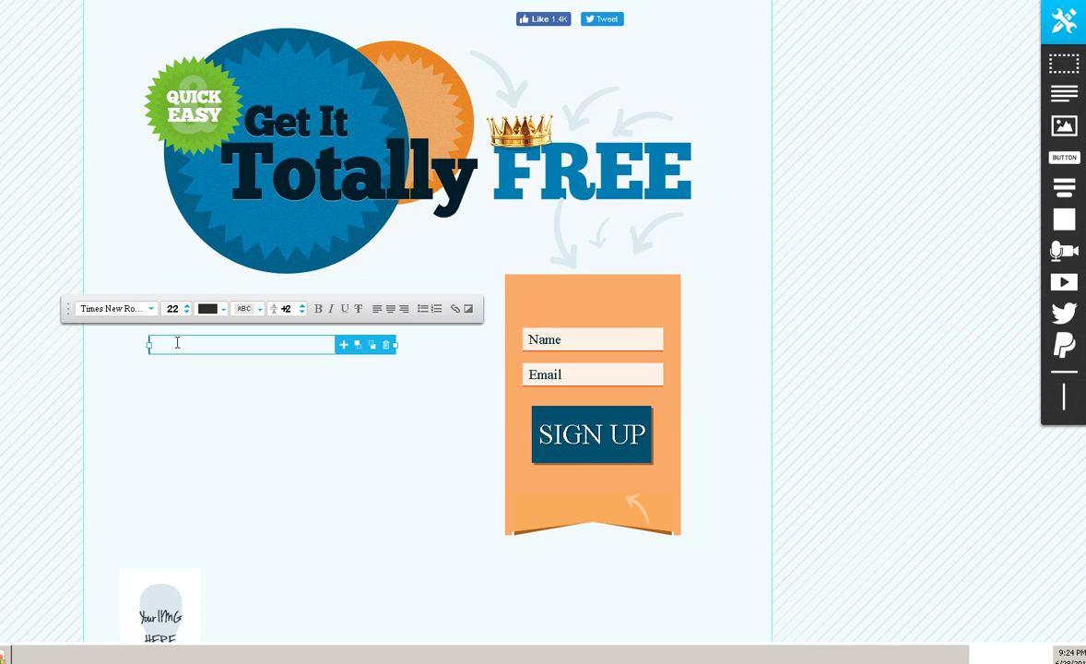
- Paste the Yoonla membership paragraph into the empty text box and centre-align it
{"action": "type", "text": "Your Yoonla™ membership is free. No credit card or payment is required to receive full access to the Yoonla™ Digital Lifestyle platform and the Yoonla™ Foundation program"}
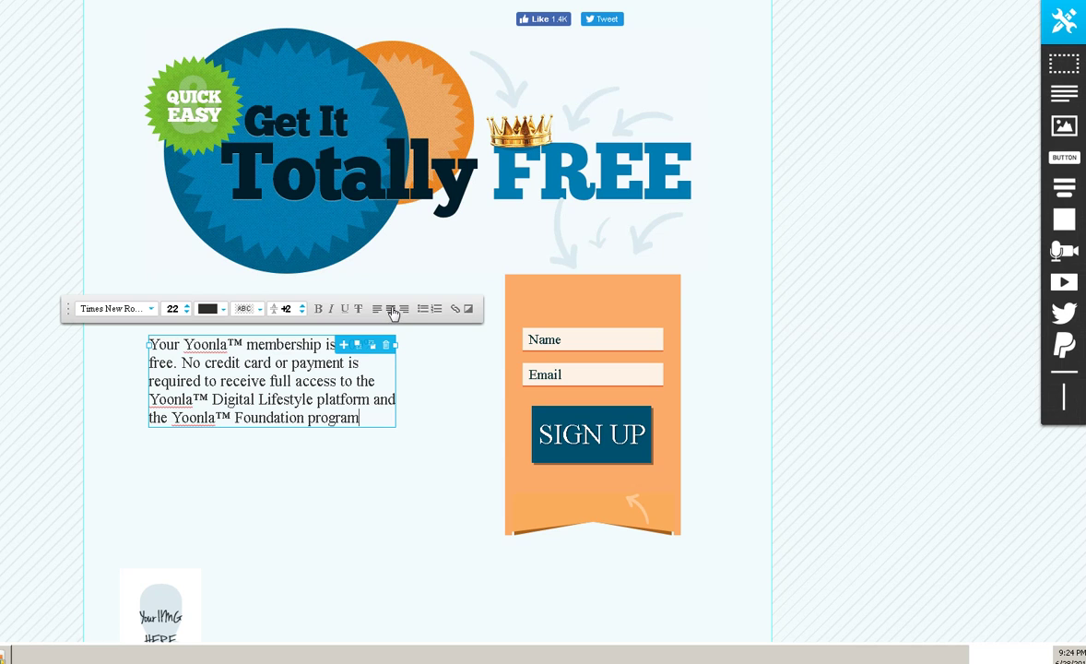
{"action": "left_click", "coordinate": [392, 311]}
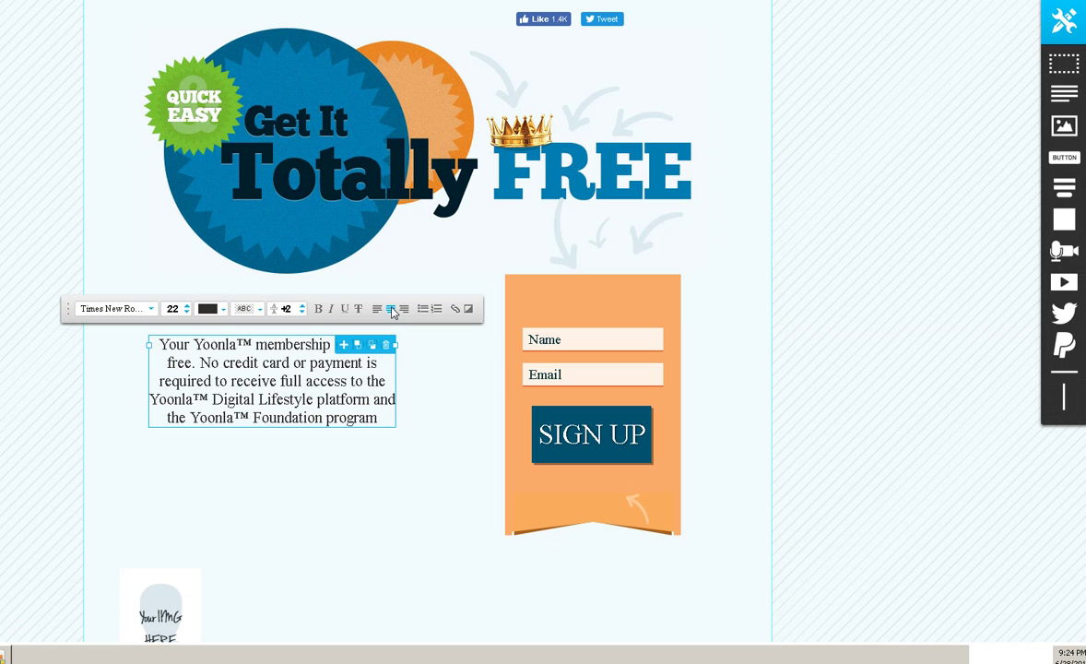
{"action": "left_click", "coordinate": [311, 487]}
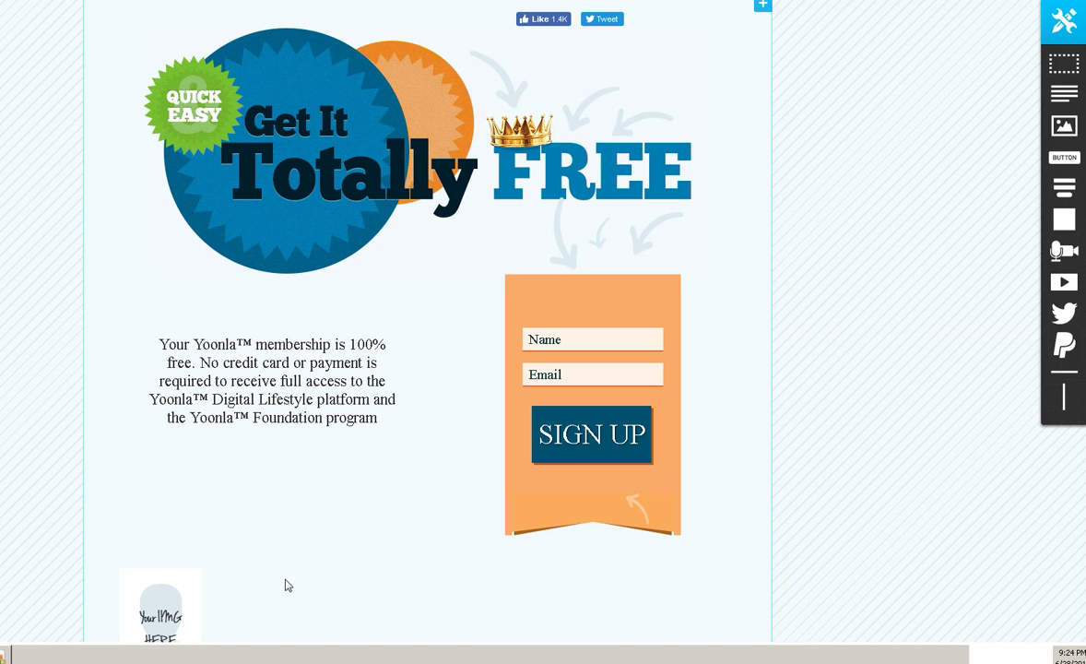
{"action": "left_click", "coordinate": [171, 604]}
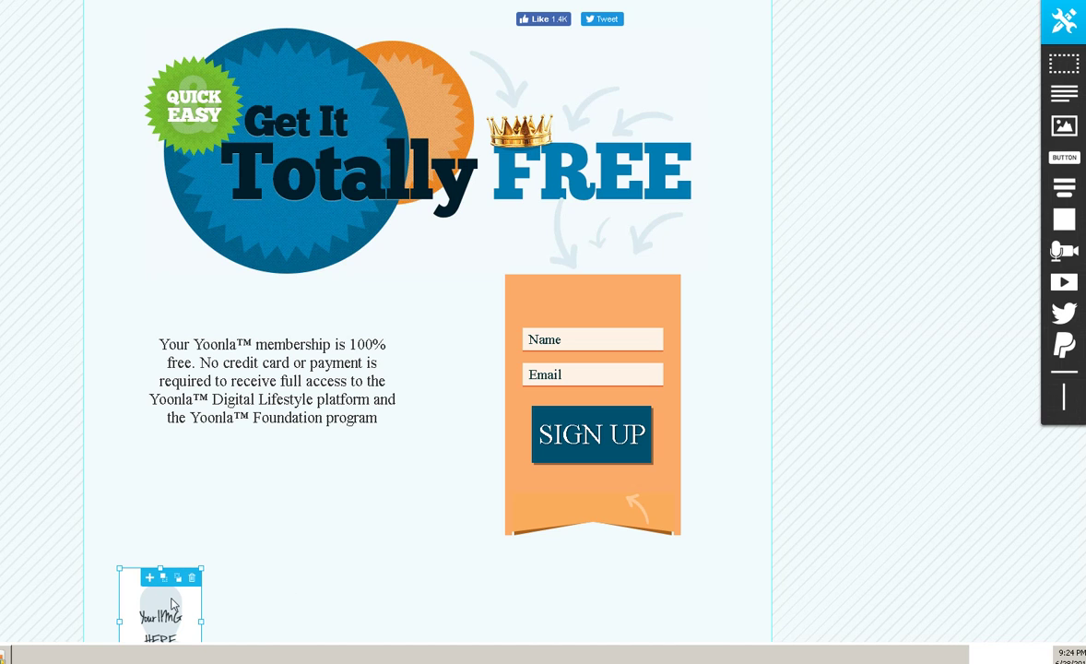
- Replace the image placeholder with the author's photo from My Images and shrink its box to fit
{"action": "left_click_drag", "start_coordinate": [172, 603], "coordinate": [181, 549]}
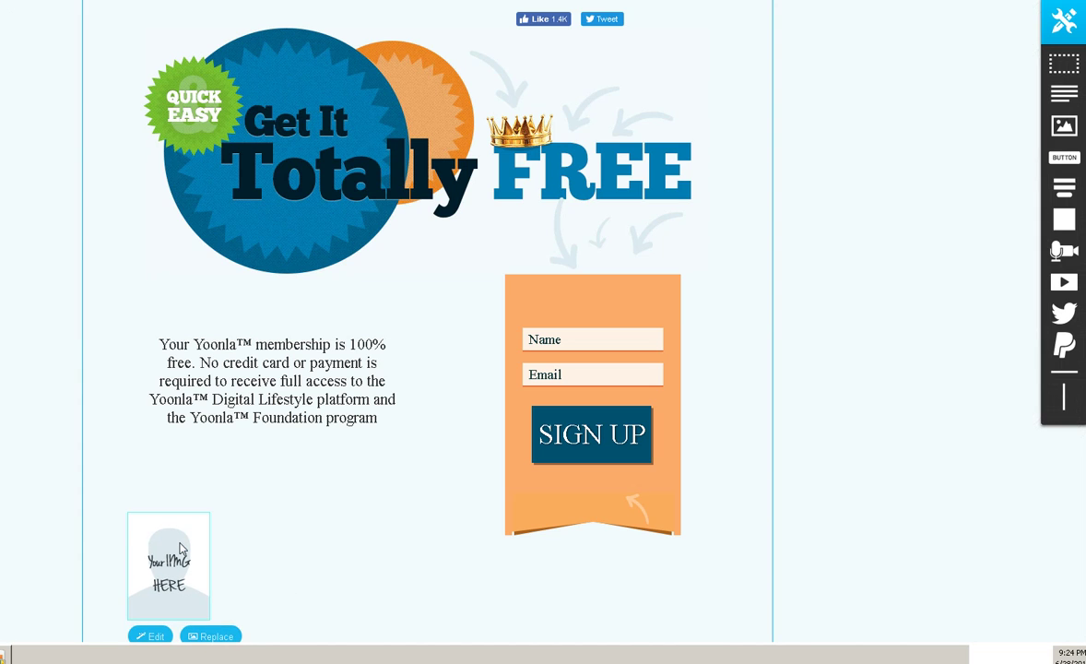
{"action": "left_click_drag", "start_coordinate": [167, 499], "coordinate": [172, 499]}
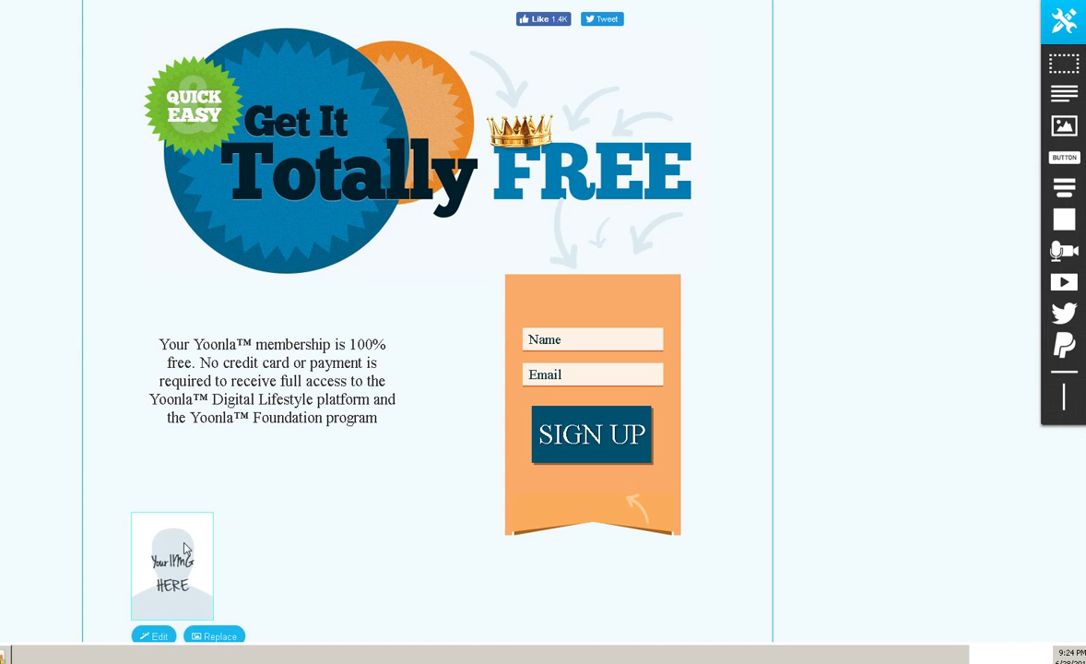
{"action": "left_click", "coordinate": [334, 555]}
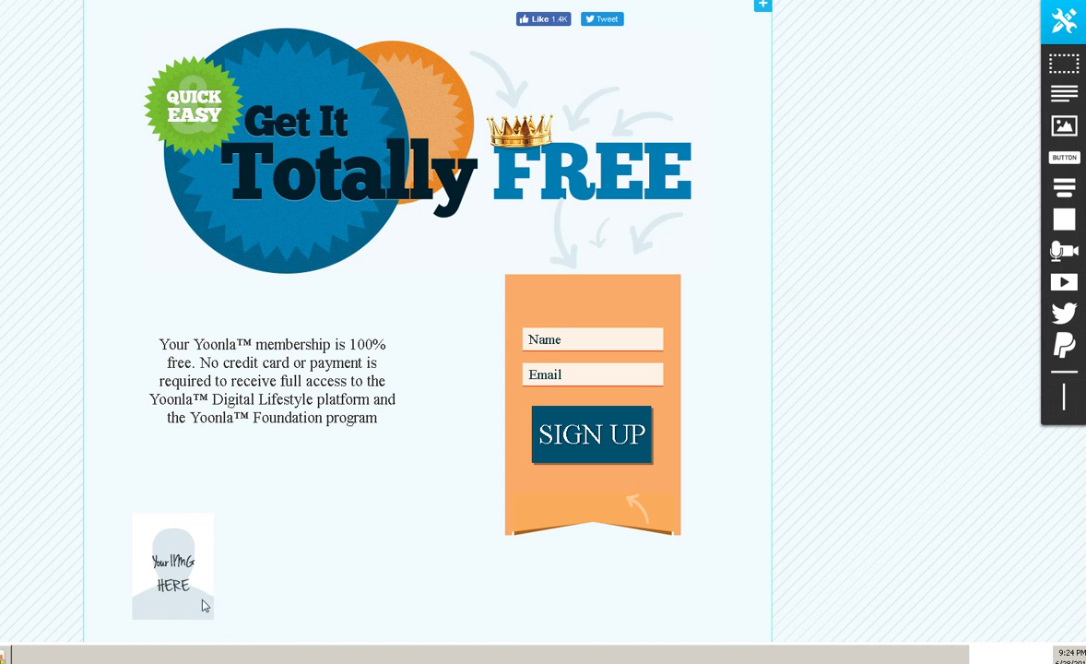
{"action": "left_click", "coordinate": [175, 585]}
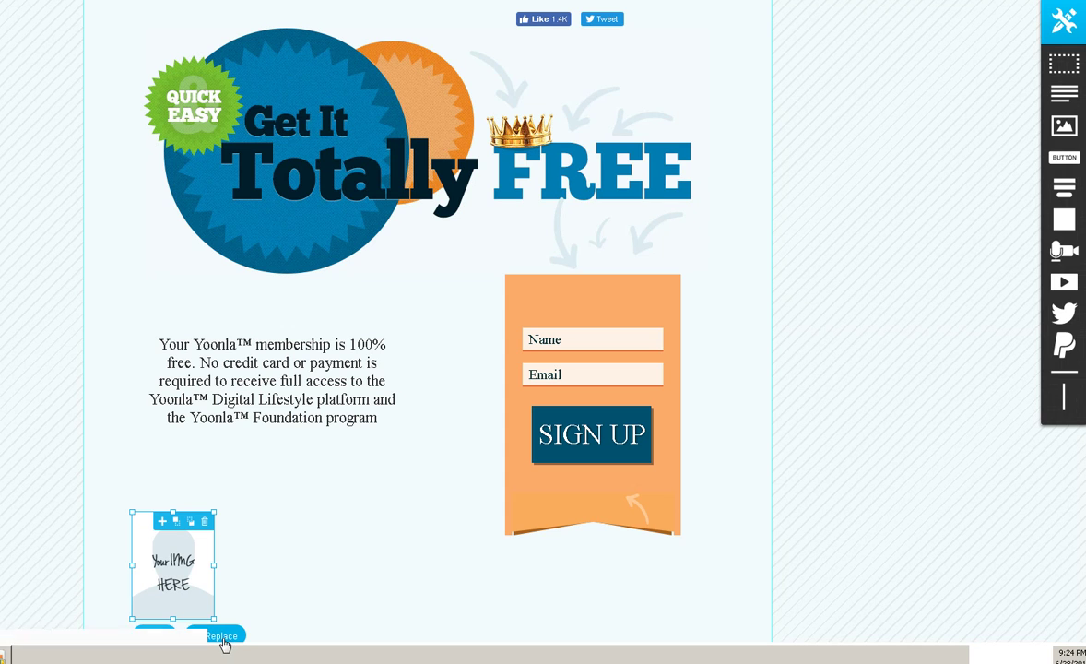
{"action": "left_click", "coordinate": [221, 636]}
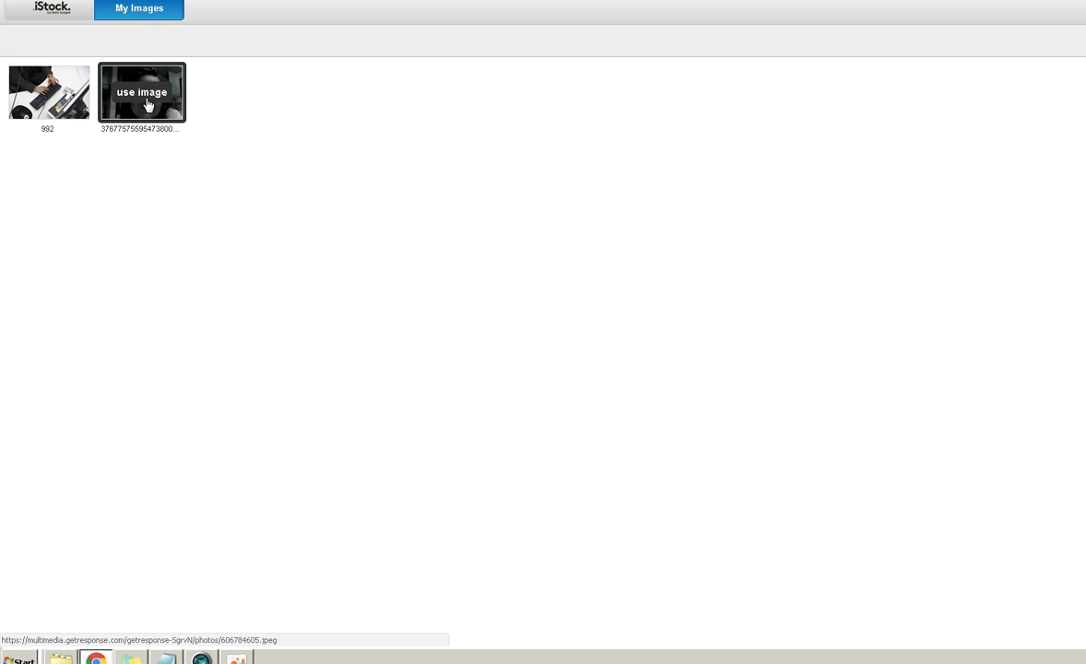
{"action": "left_click", "coordinate": [146, 101]}
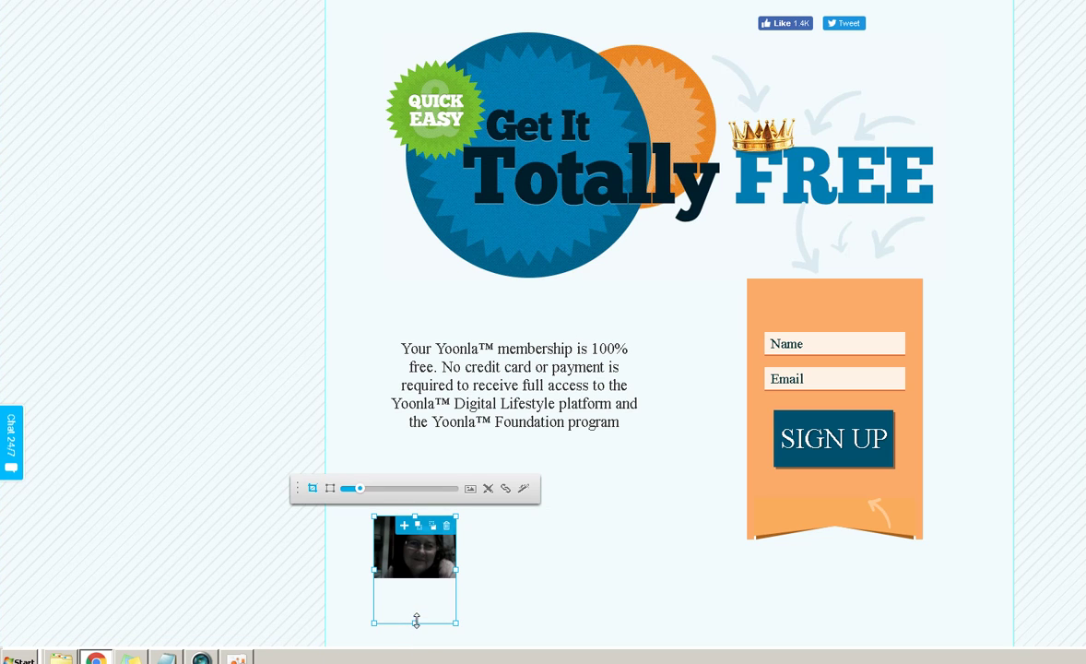
{"action": "left_click_drag", "start_coordinate": [415, 623], "coordinate": [422, 588]}
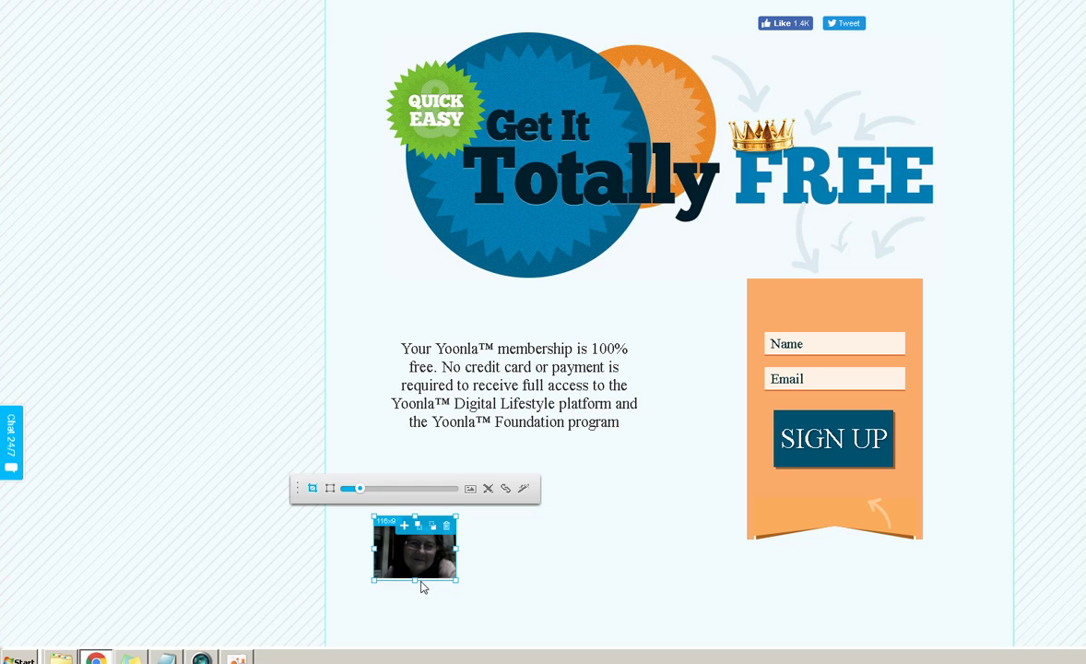
{"action": "left_click", "coordinate": [512, 579]}
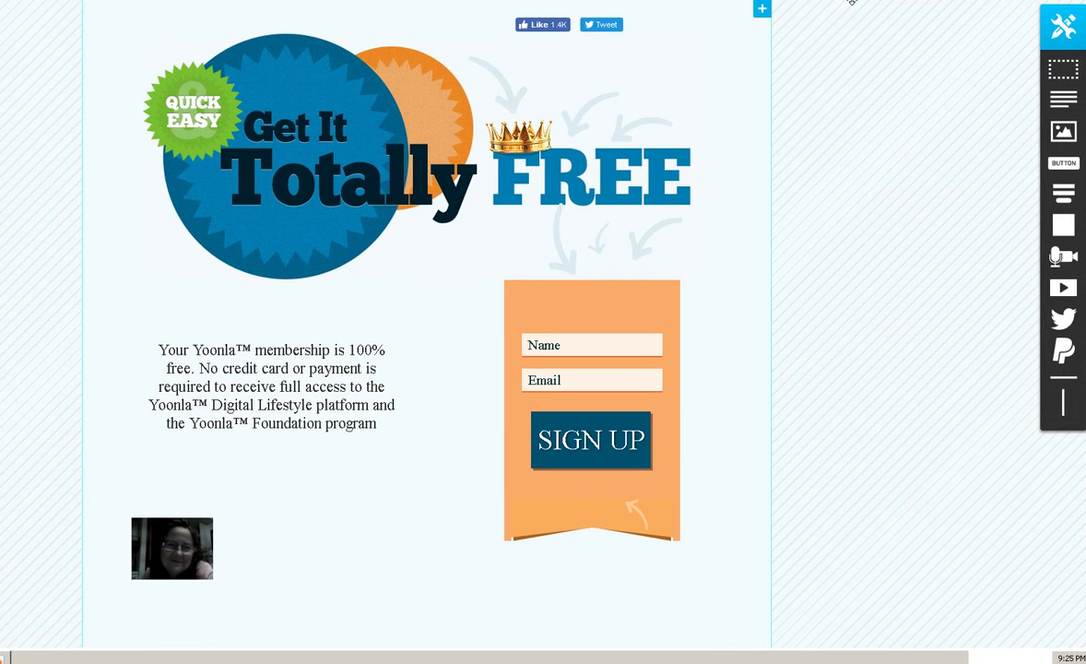
- Add a text box beside the photo and replace its placeholder with the author's name
{"action": "left_click", "coordinate": [1063, 100]}
{"action": "left_click", "coordinate": [310, 485]}
{"action": "left_click_drag", "start_coordinate": [321, 535], "coordinate": [360, 550]}
{"action": "double_click", "coordinate": [366, 550]}
{"action": "key", "text": "BackSpace"}
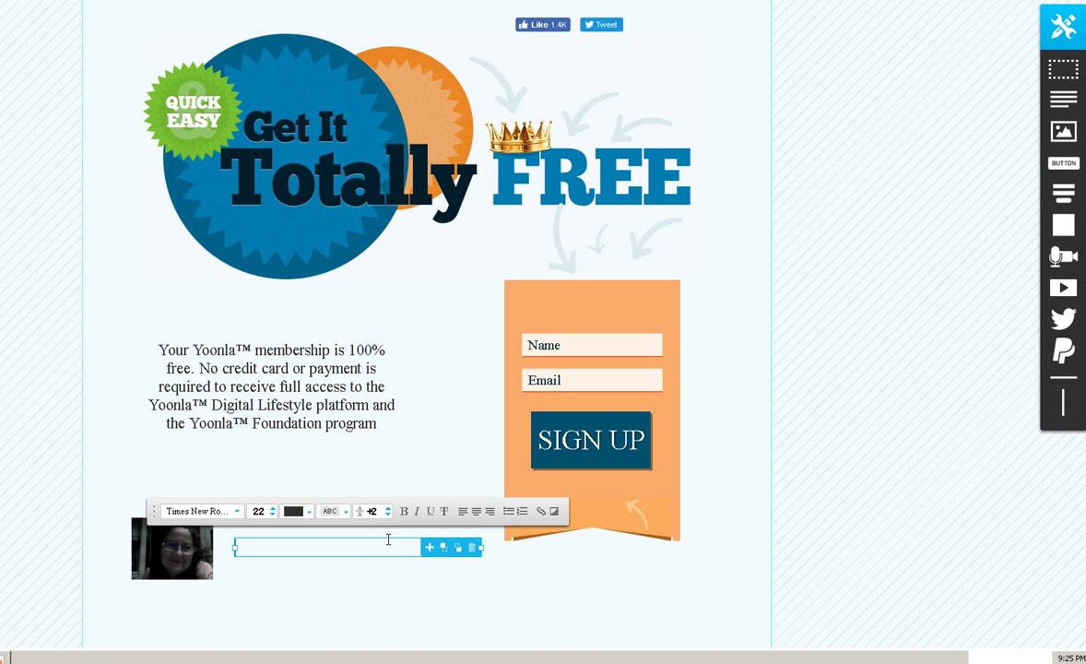
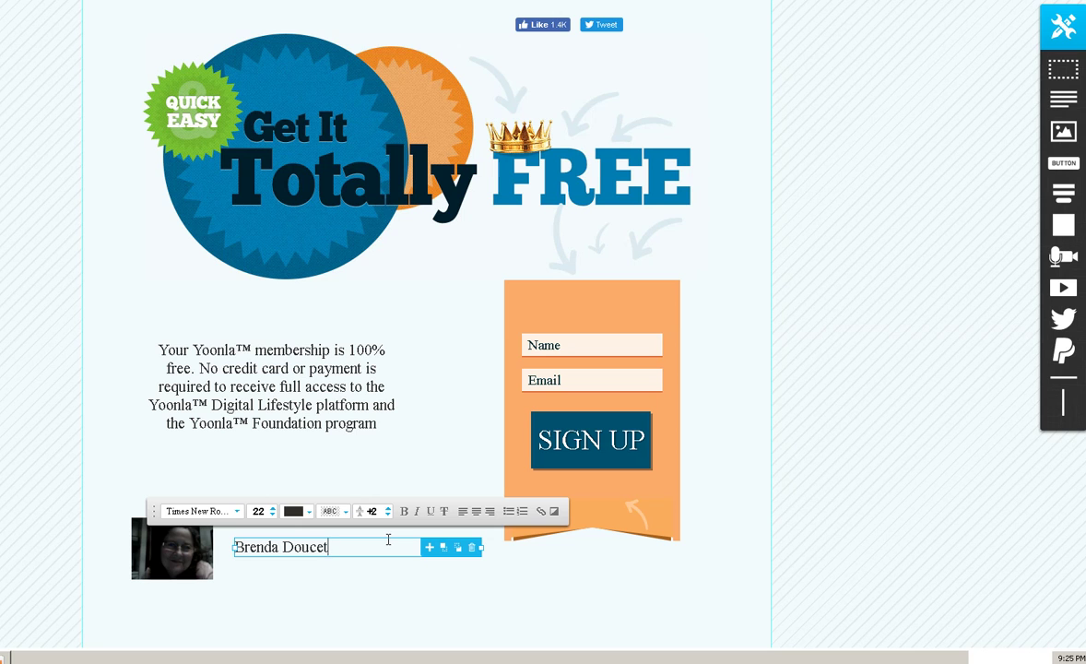
- Set the author's name in the Pacifico font
{"action": "left_click", "coordinate": [237, 512]}
{"action": "scroll", "coordinate": [205, 557], "scroll_direction": "down", "scroll_amount": 3}
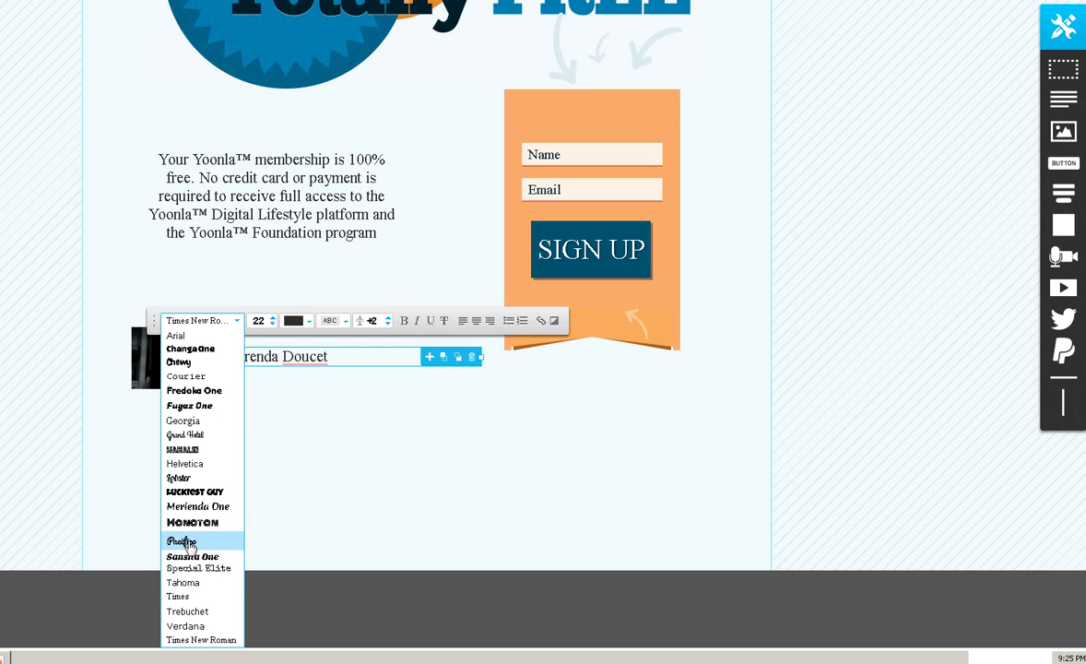
{"action": "left_click", "coordinate": [187, 543]}
{"action": "left_click", "coordinate": [362, 363]}
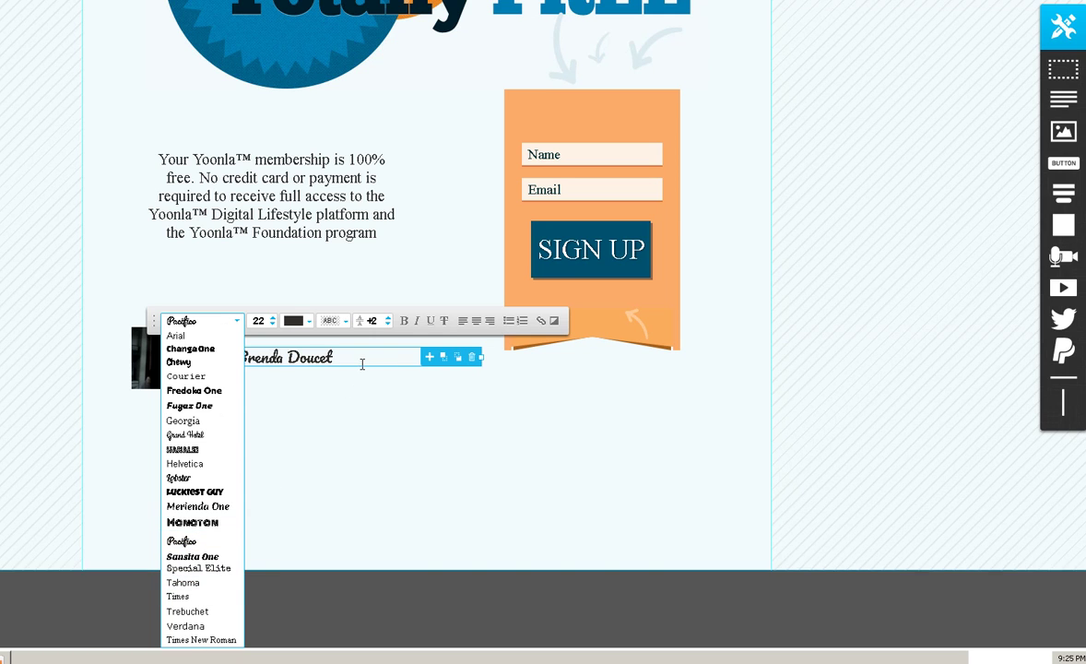
{"action": "left_click", "coordinate": [358, 376]}
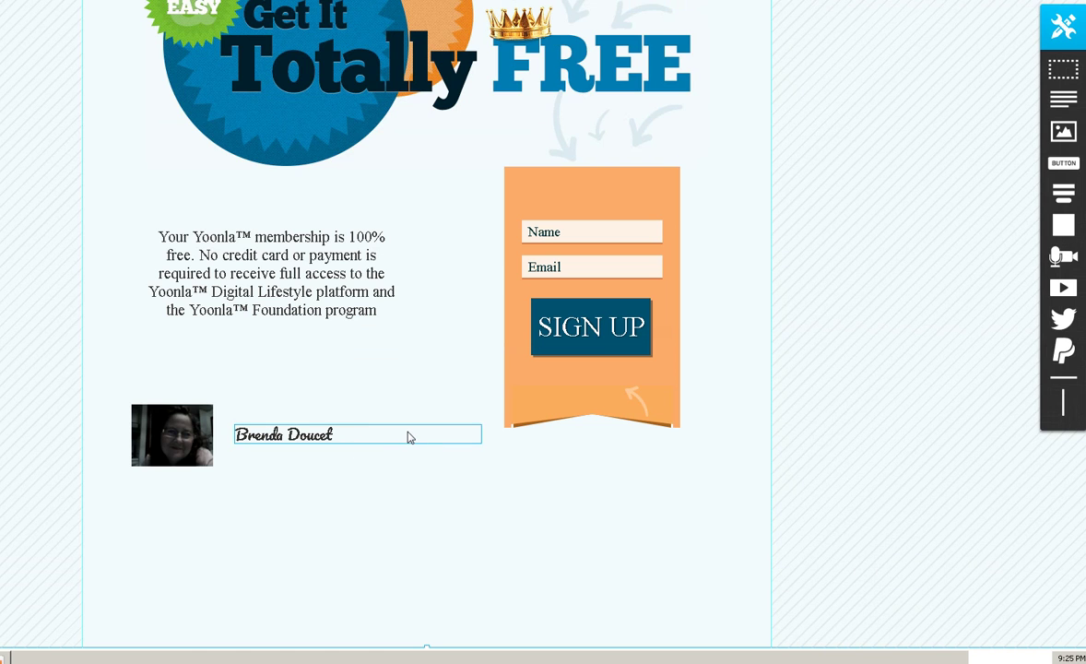
{"action": "scroll", "coordinate": [410, 438], "scroll_direction": "up", "scroll_amount": 2}
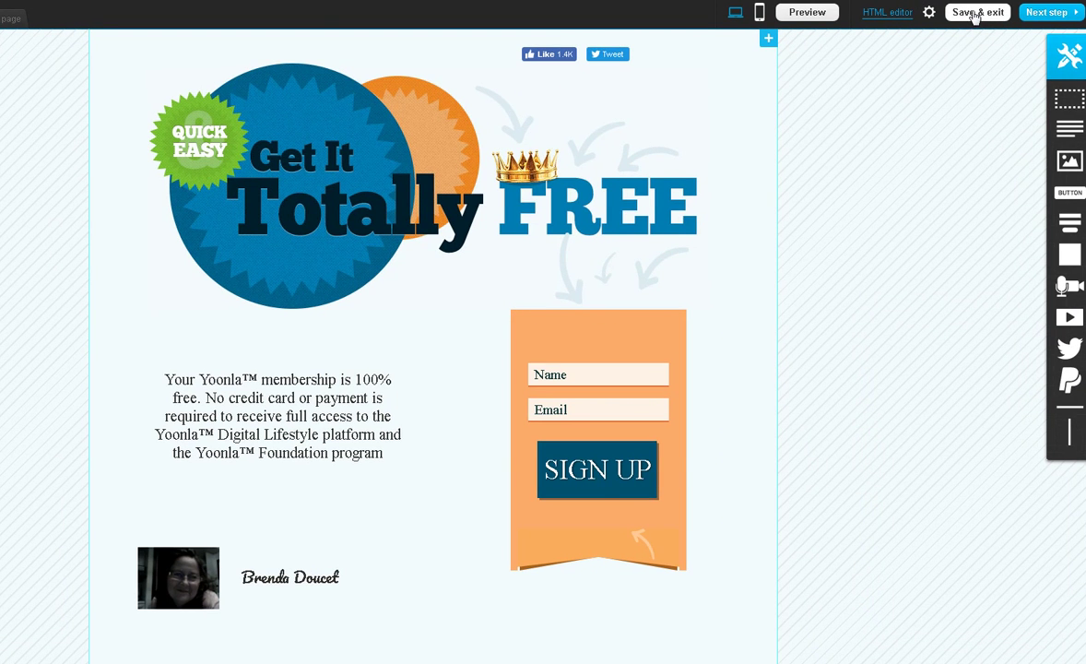
- Save and exit the landing page, proceeding without mobile versions
{"action": "left_click", "coordinate": [975, 12]}
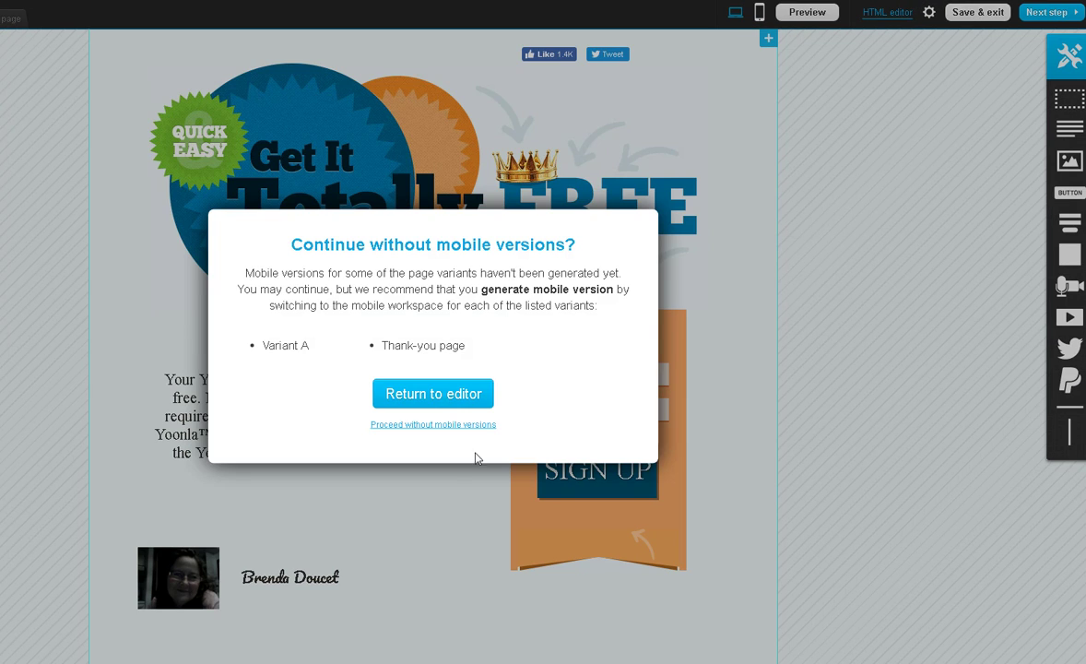
{"action": "left_click", "coordinate": [440, 426]}
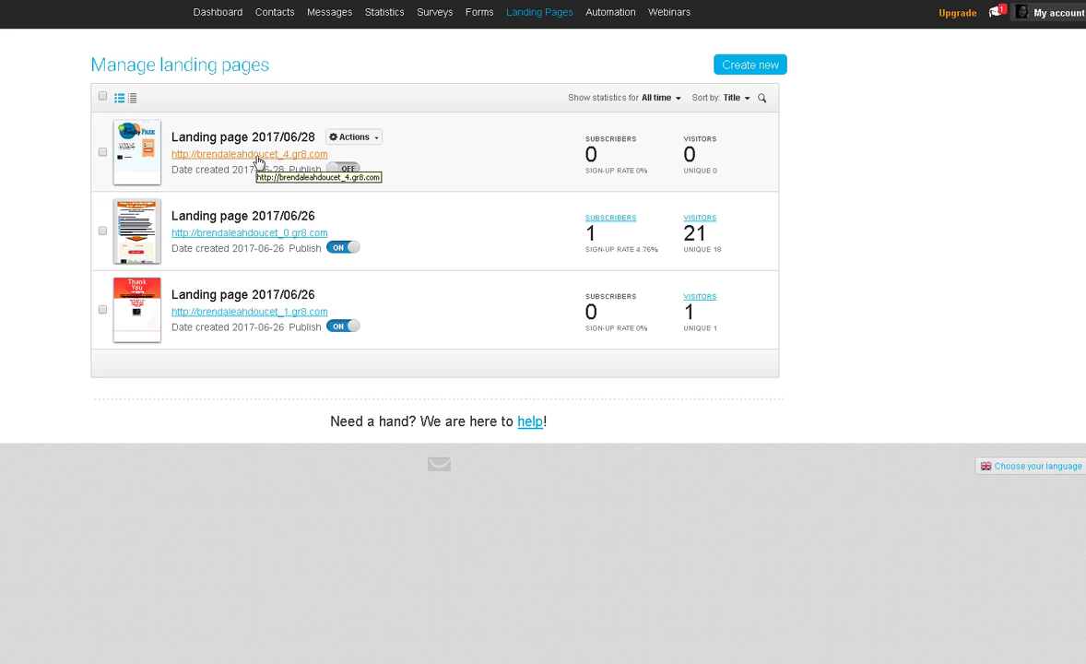
- Switch the Publish toggle of Landing page 2017/06/28 to ON
{"action": "left_click", "coordinate": [355, 174]}
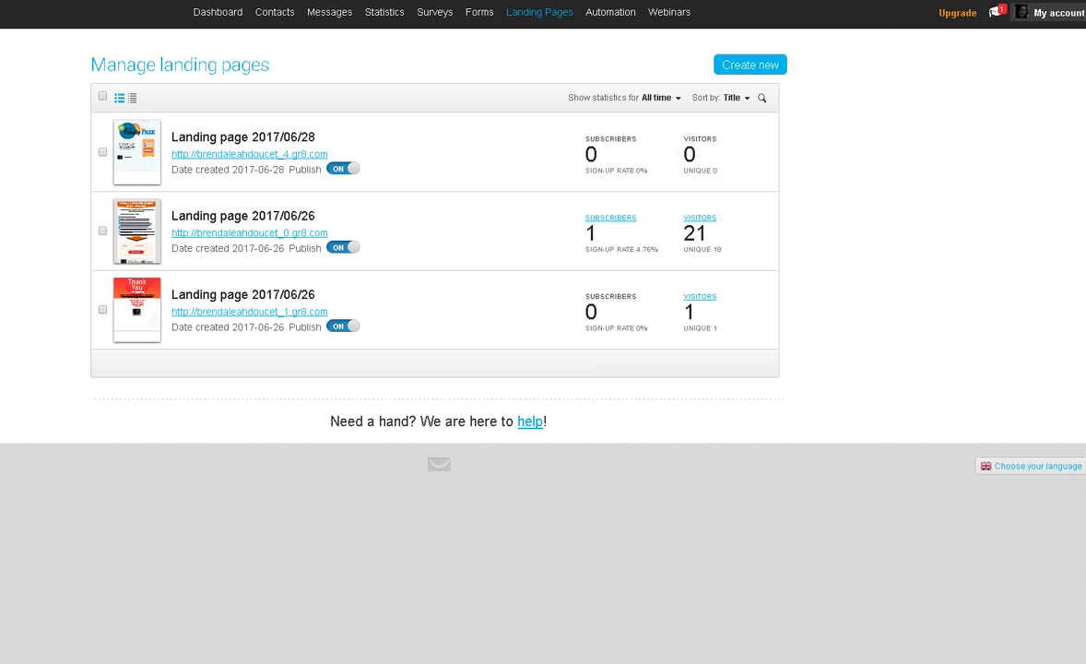
{"action": "key", "text": "alt+Tab"}
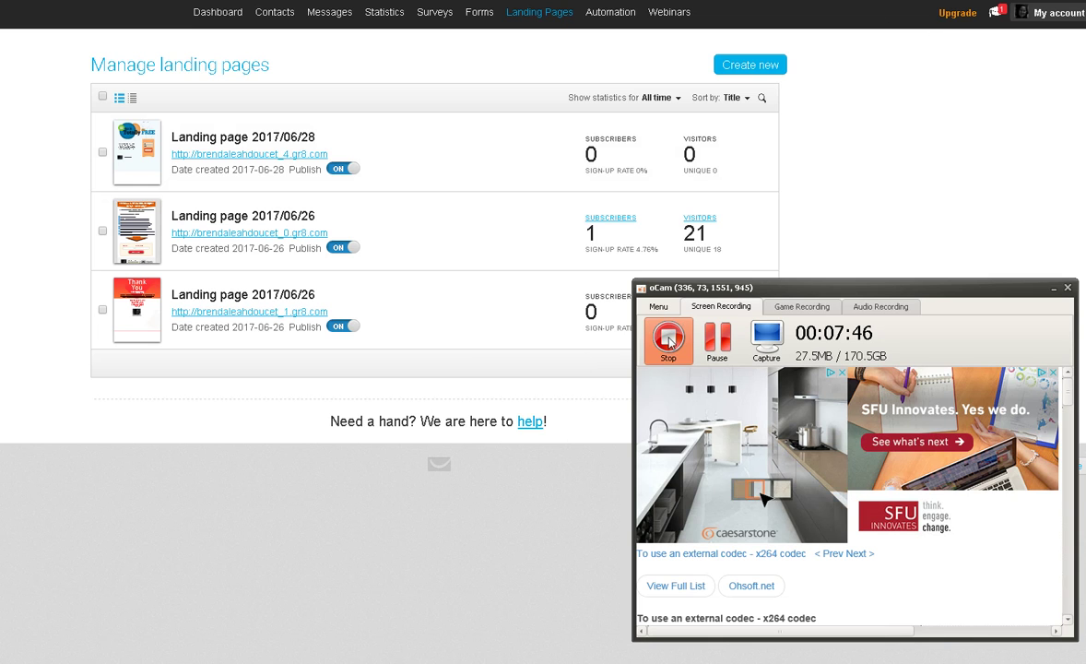